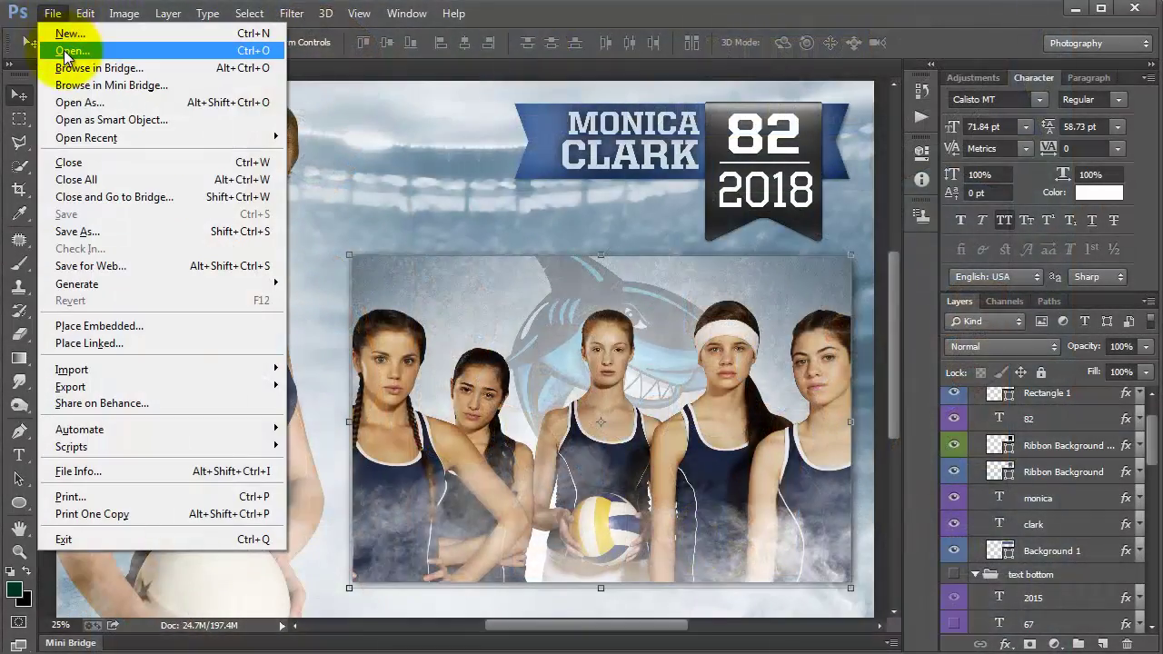
Select the mirage12x8memory-mate-ps template in the tutorial-photoshop folder.
{"action": "left_click", "coordinate": [738, 180]}
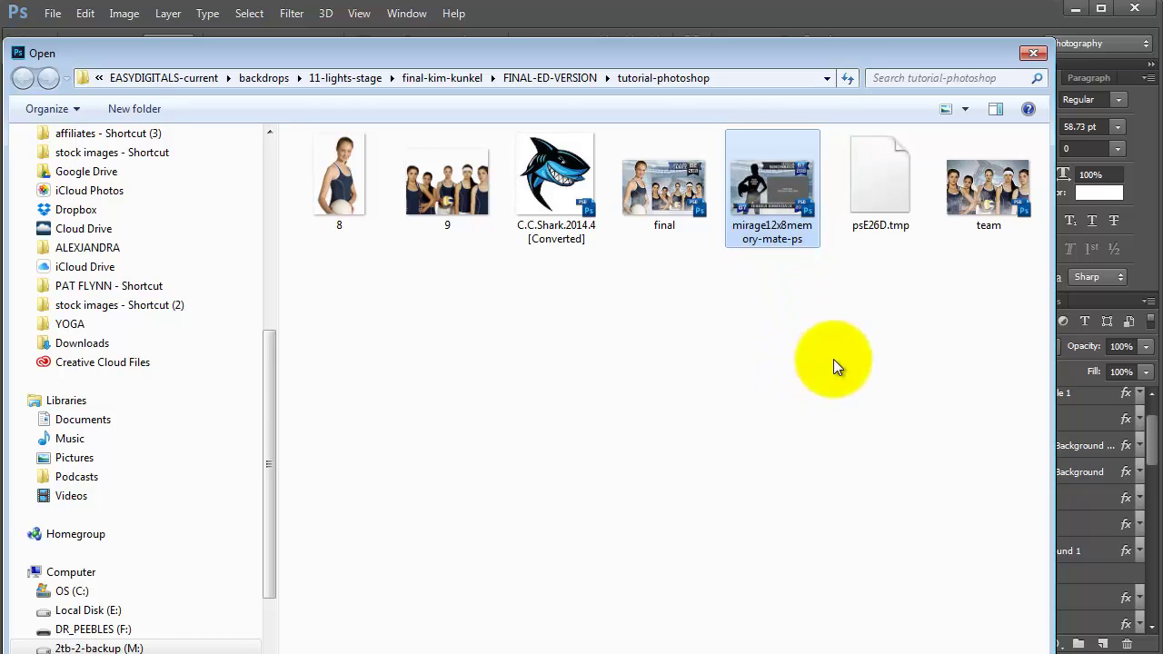
Open the mirage memory-mate template and toggle the top name banner off and back on.
{"action": "left_click_drag", "start_coordinate": [852, 54], "coordinate": [838, 0]}
{"action": "left_click", "coordinate": [890, 647]}
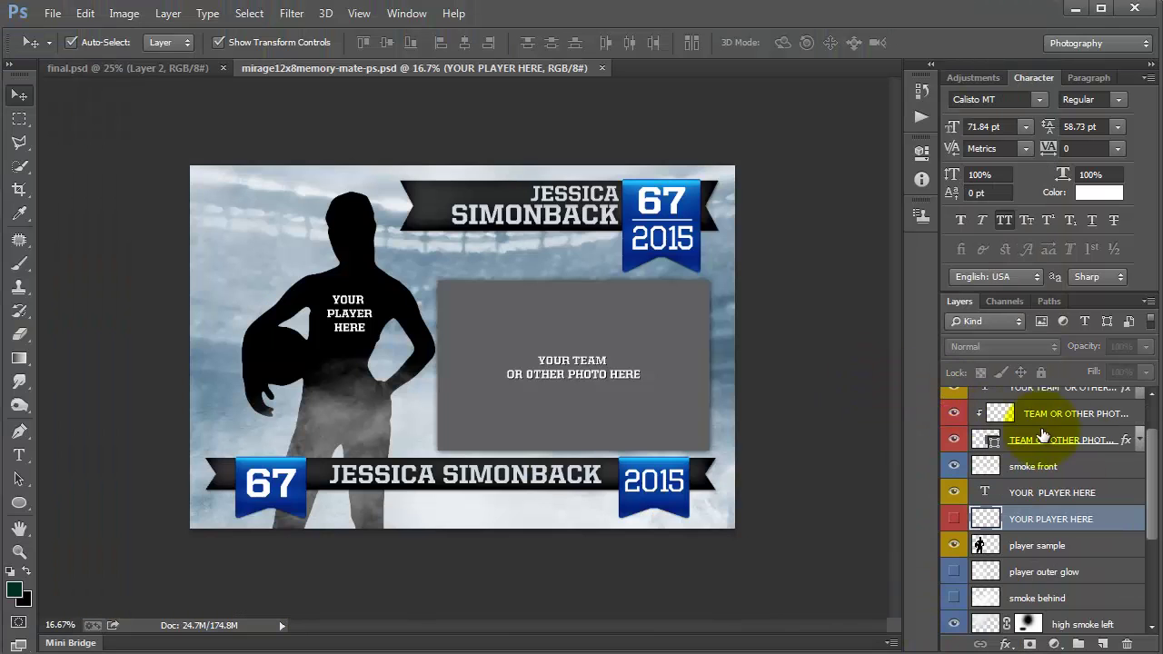
{"action": "left_click_drag", "start_coordinate": [1152, 465], "coordinate": [1129, 402]}
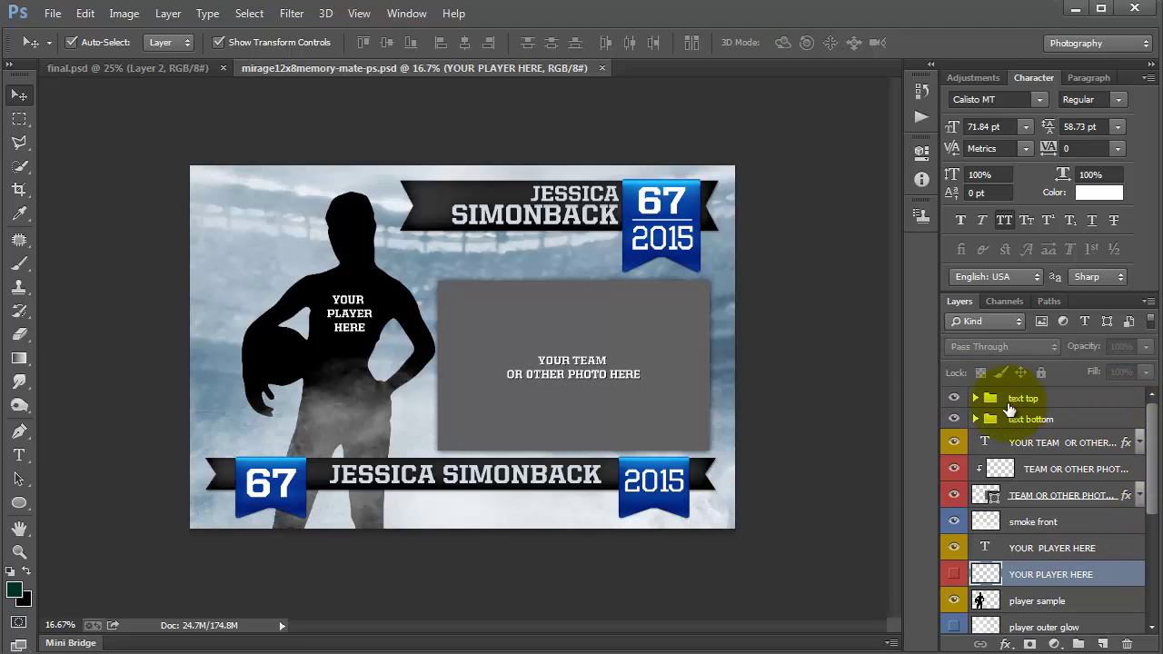
{"action": "left_click", "coordinate": [1022, 400]}
{"action": "left_click", "coordinate": [952, 400]}
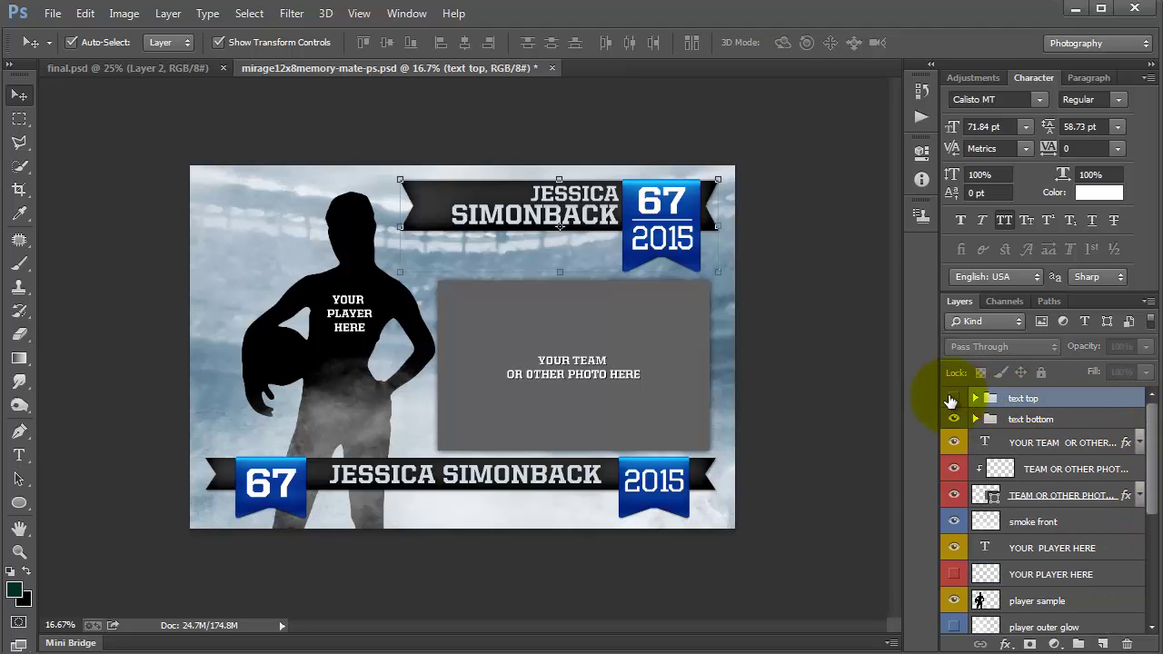
{"action": "left_click", "coordinate": [952, 400]}
Expand the text top group to review its layers, then collapse it.
{"action": "left_click", "coordinate": [974, 399]}
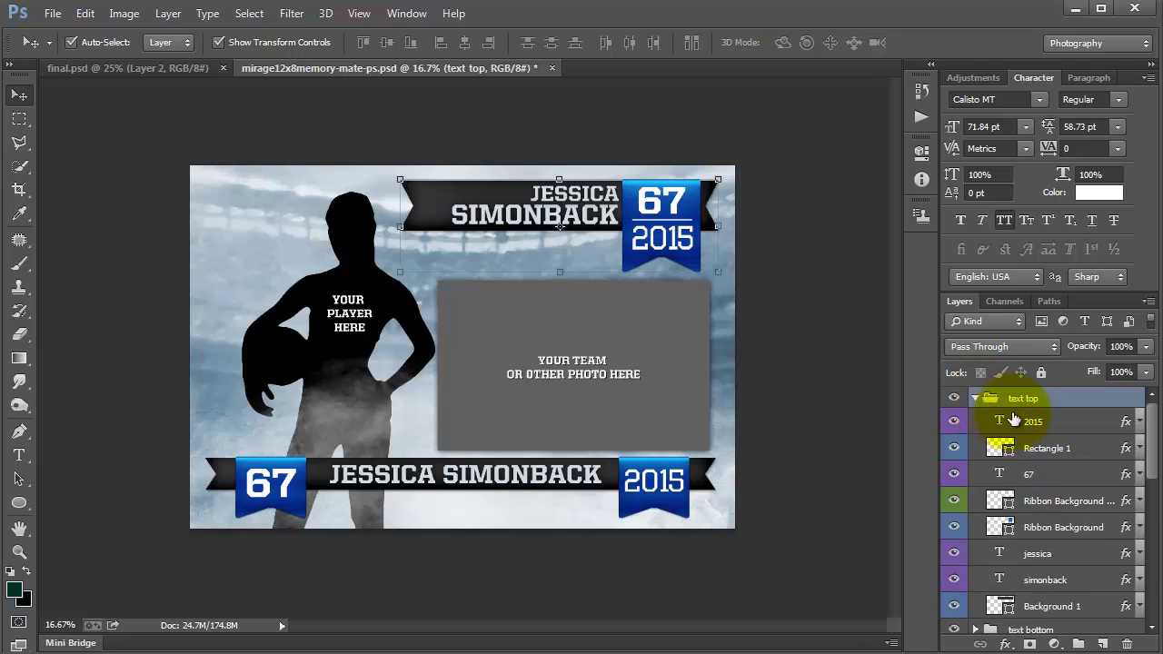
{"action": "scroll", "coordinate": [1003, 472], "scroll_direction": "down", "scroll_amount": 5}
{"action": "scroll", "coordinate": [999, 473], "scroll_direction": "up", "scroll_amount": 4}
{"action": "scroll", "coordinate": [1038, 435], "scroll_direction": "up", "scroll_amount": 1}
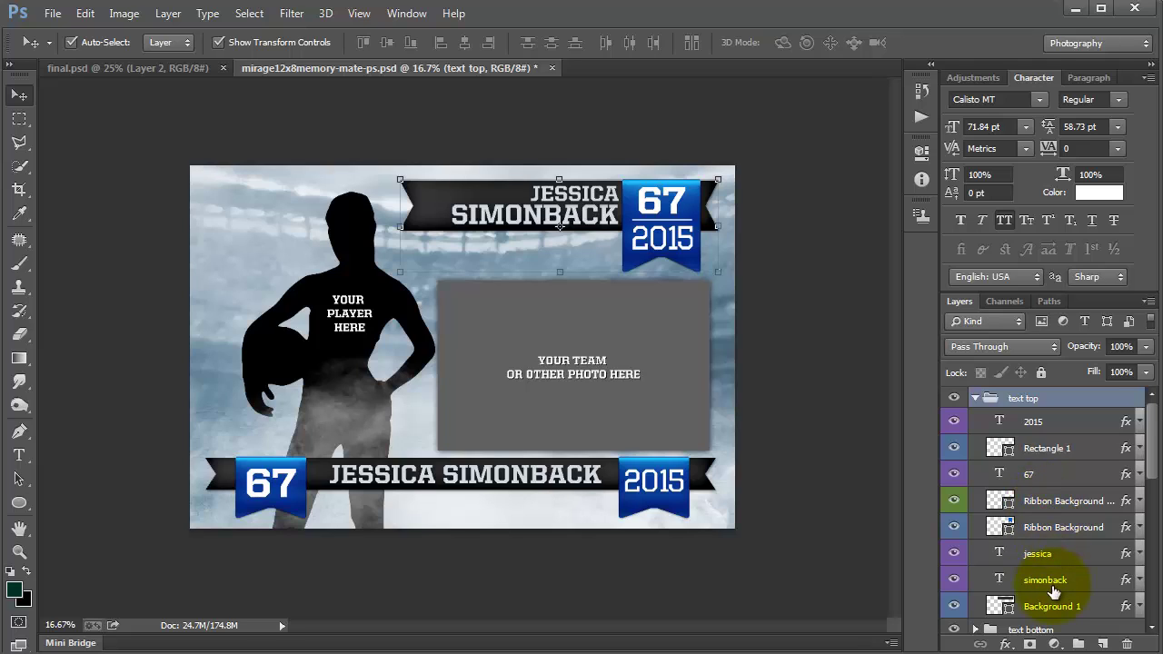
{"action": "scroll", "coordinate": [960, 415], "scroll_direction": "down", "scroll_amount": 4}
{"action": "scroll", "coordinate": [955, 418], "scroll_direction": "up", "scroll_amount": 4}
{"action": "left_click", "coordinate": [975, 400]}
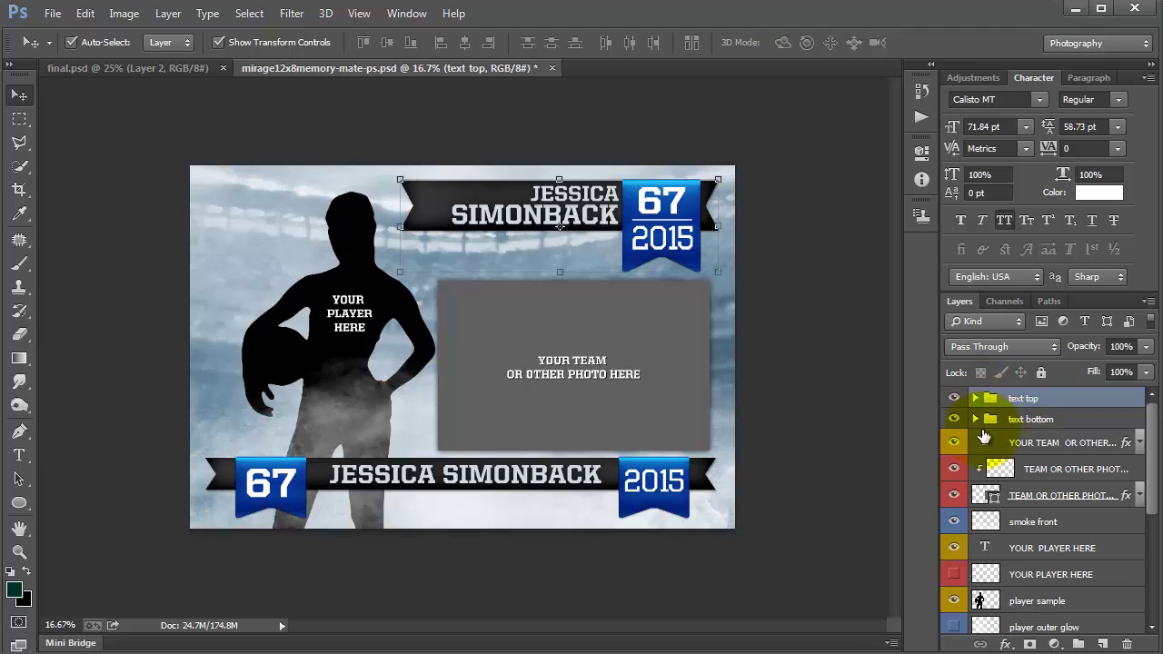
Toggle the bottom name banner off and on, then select the YOUR TEAM and team photo layers.
{"action": "left_click", "coordinate": [968, 423]}
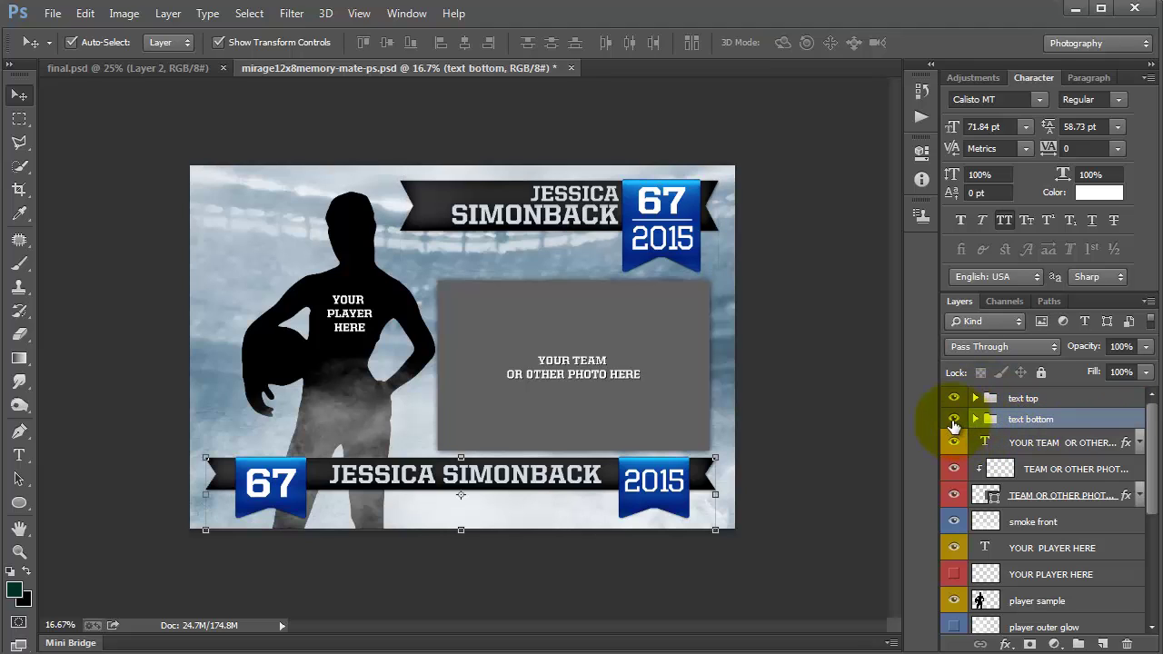
{"action": "left_click", "coordinate": [953, 420]}
{"action": "left_click", "coordinate": [953, 419]}
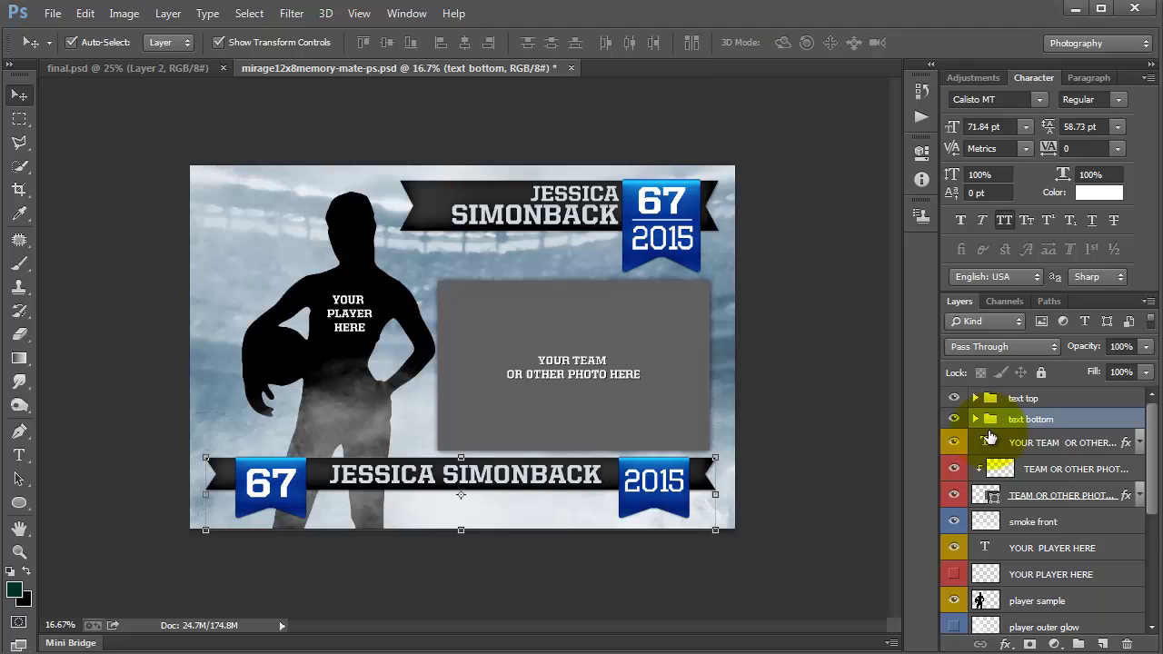
{"action": "left_click", "coordinate": [988, 440]}
{"action": "left_click", "coordinate": [1004, 494]}
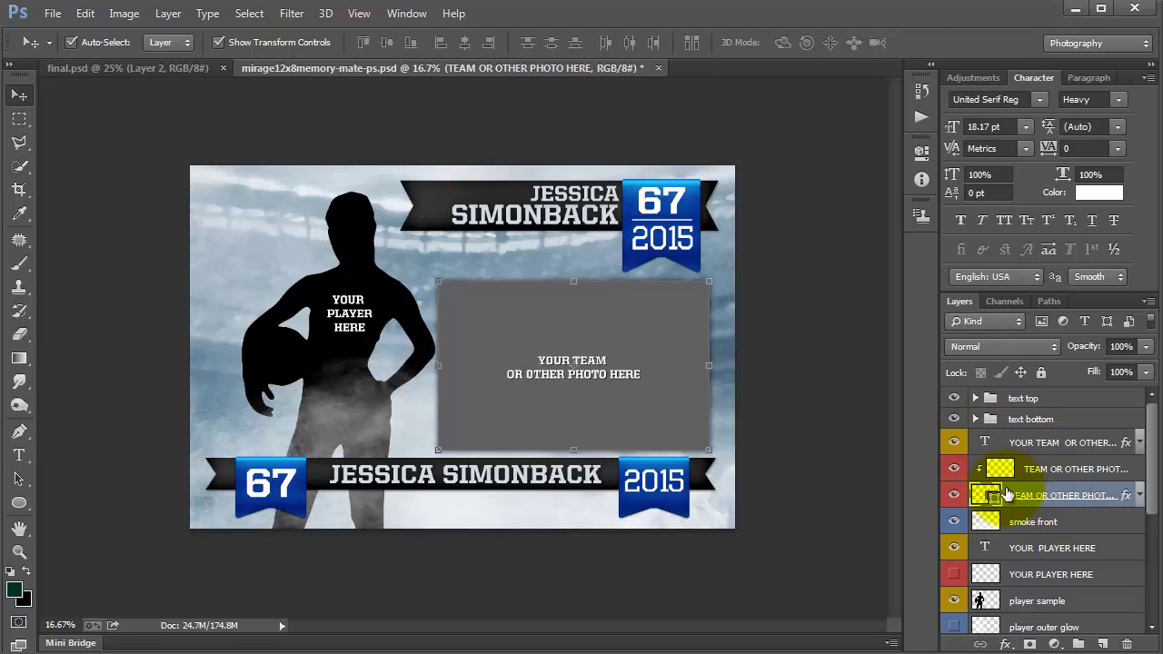
Briefly hide and restore the team photo placeholder and the front smoke layer.
{"action": "left_click", "coordinate": [954, 496]}
{"action": "key", "text": "ctrl+z"}
{"action": "scroll", "coordinate": [1049, 509], "scroll_direction": "down", "scroll_amount": 1}
{"action": "scroll", "coordinate": [1049, 507], "scroll_direction": "down", "scroll_amount": 1}
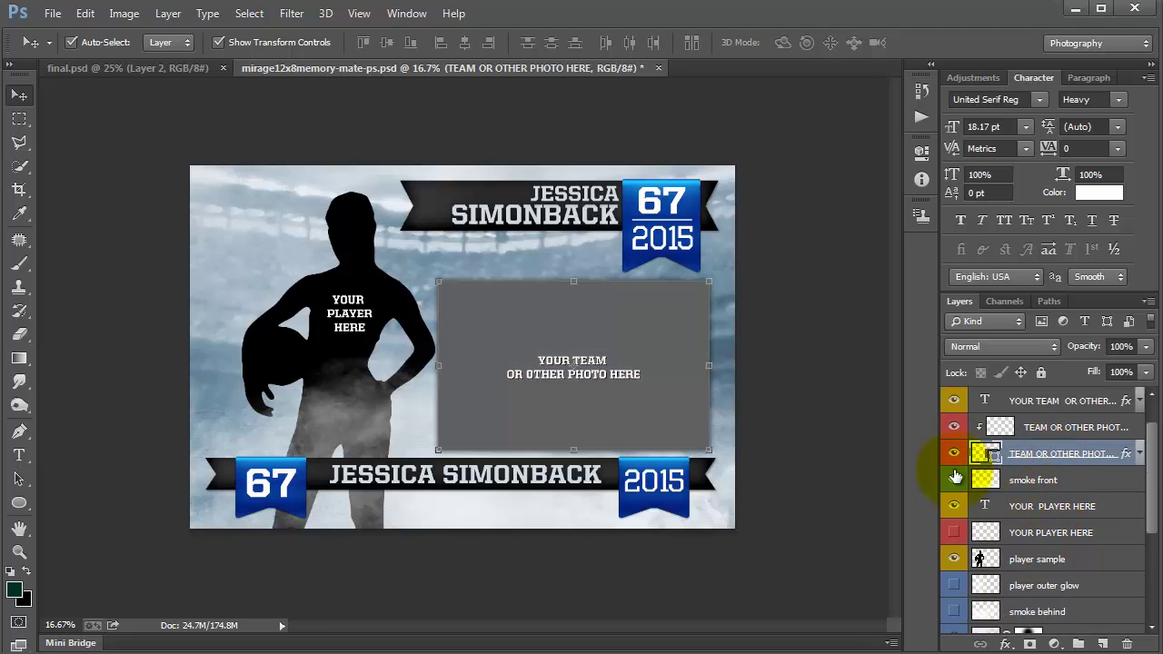
{"action": "left_click", "coordinate": [953, 481]}
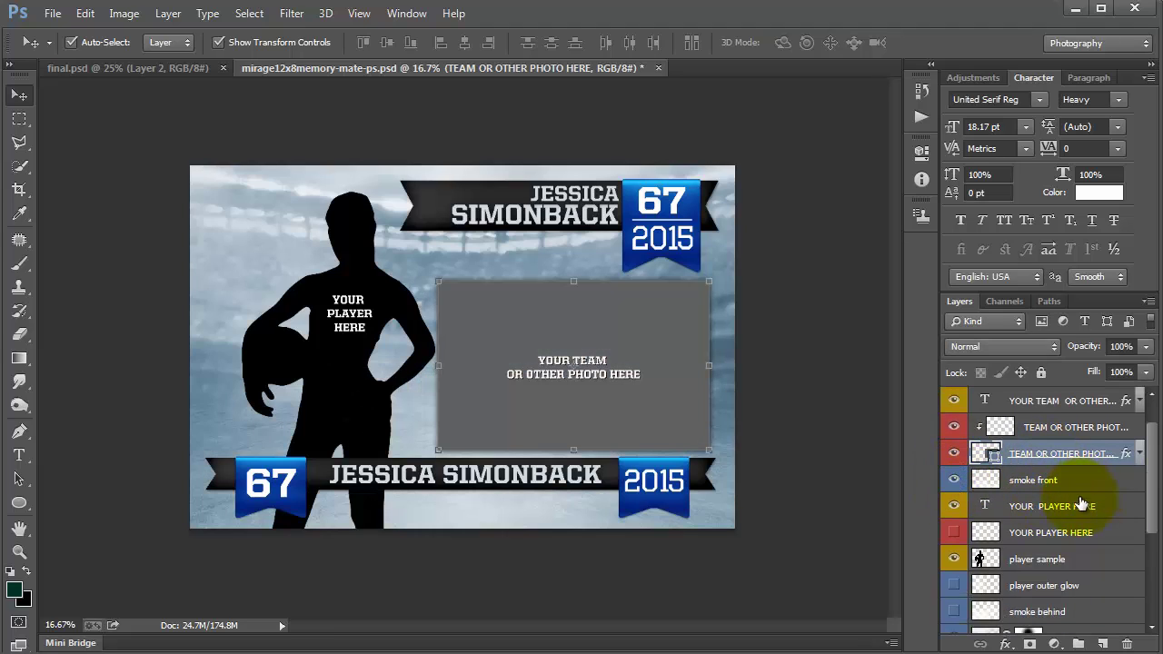
{"action": "key", "text": "ctrl+z"}
Check the player silhouette and YOUR PLAYER HERE text by toggling them off and back on.
{"action": "scroll", "coordinate": [1041, 490], "scroll_direction": "down", "scroll_amount": 2}
{"action": "left_click", "coordinate": [1035, 516]}
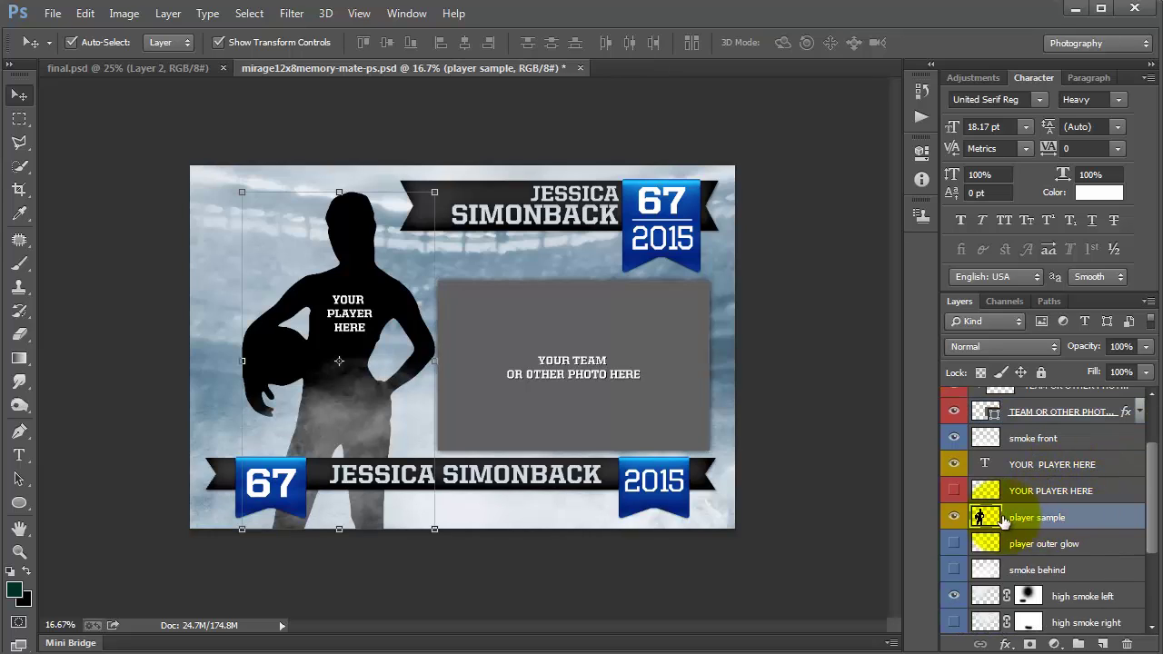
{"action": "left_click", "coordinate": [954, 517]}
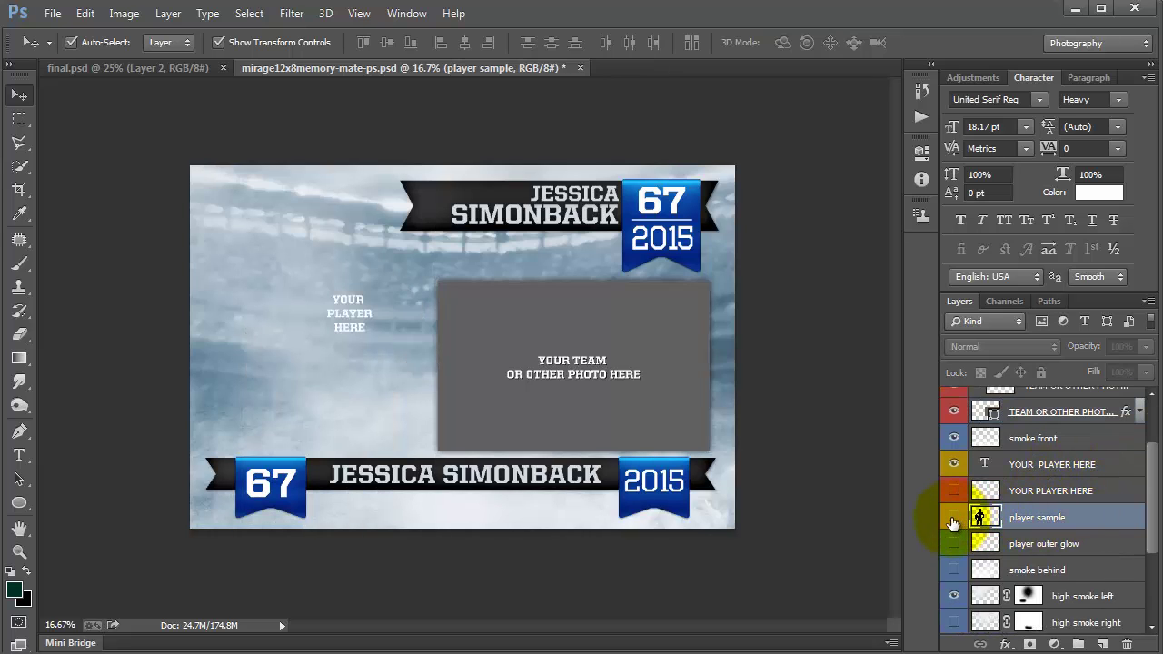
{"action": "left_click", "coordinate": [345, 313]}
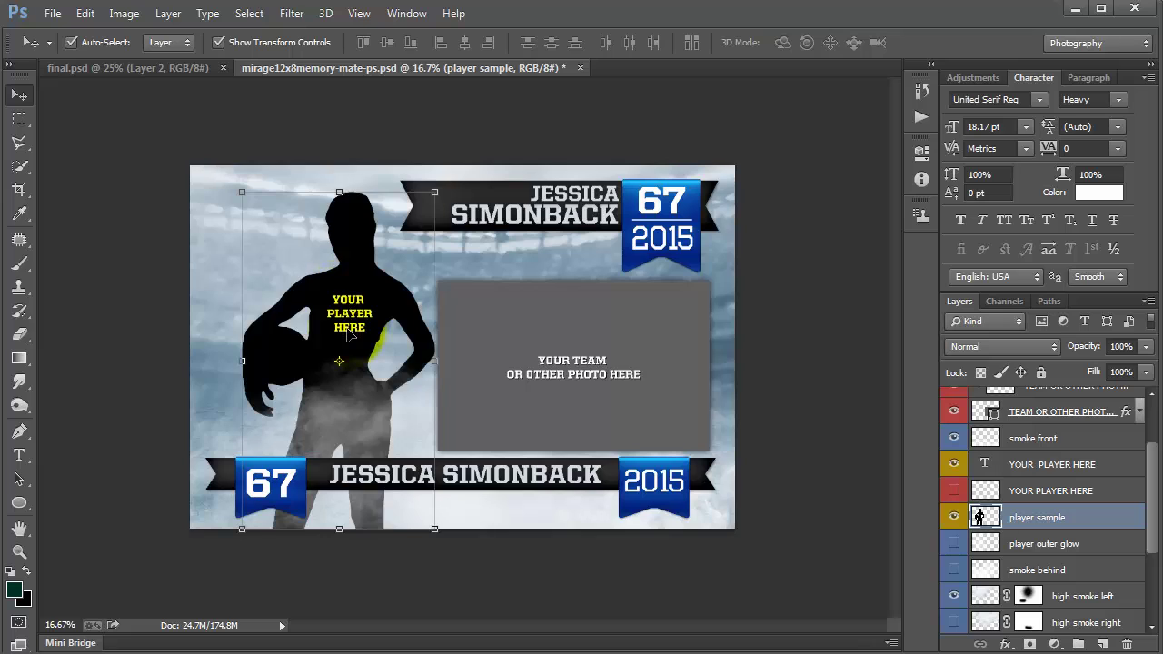
{"action": "scroll", "coordinate": [1135, 532], "scroll_direction": "down", "scroll_amount": 3}
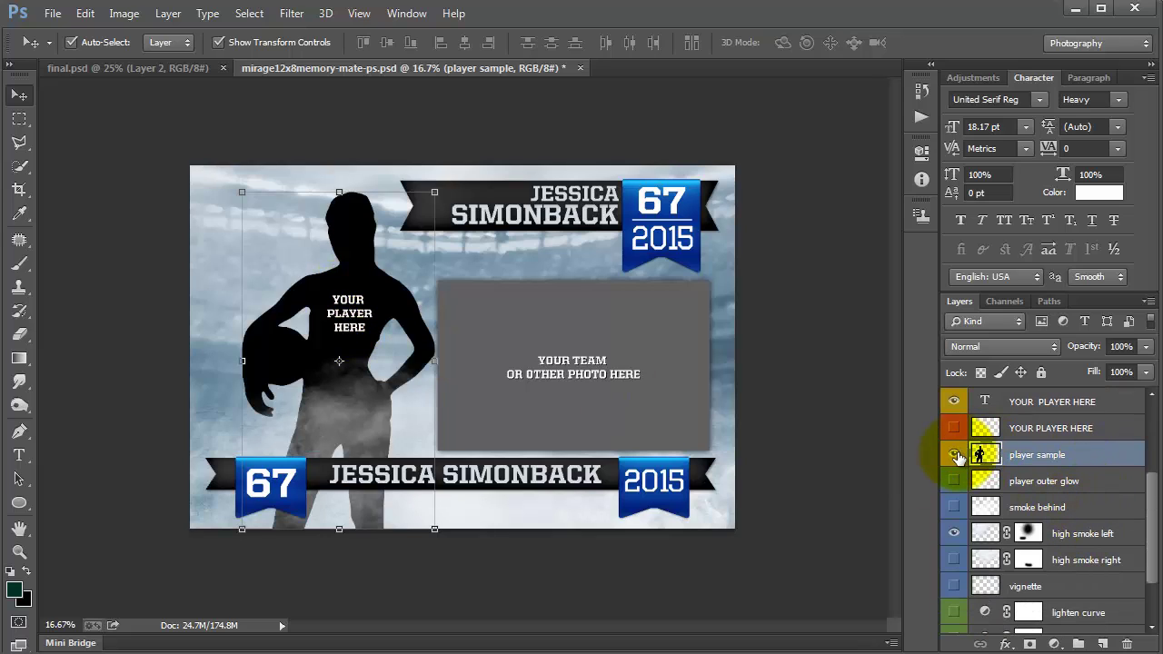
{"action": "left_click", "coordinate": [954, 454]}
{"action": "left_click", "coordinate": [953, 401]}
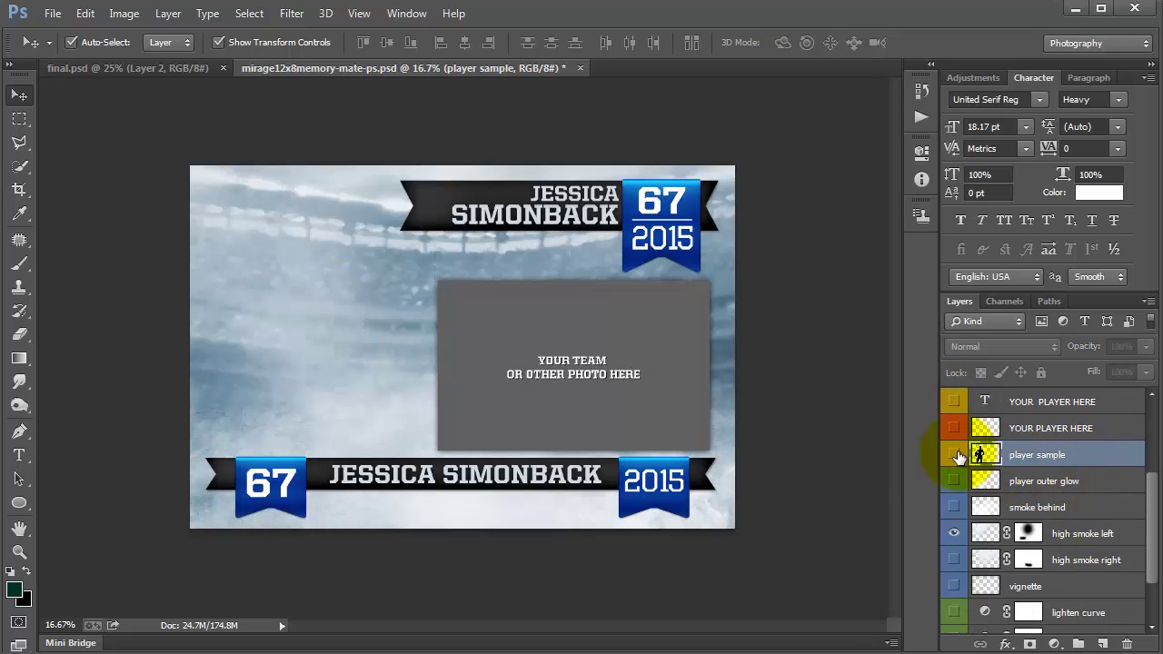
{"action": "left_click", "coordinate": [953, 400]}
{"action": "left_click", "coordinate": [954, 454]}
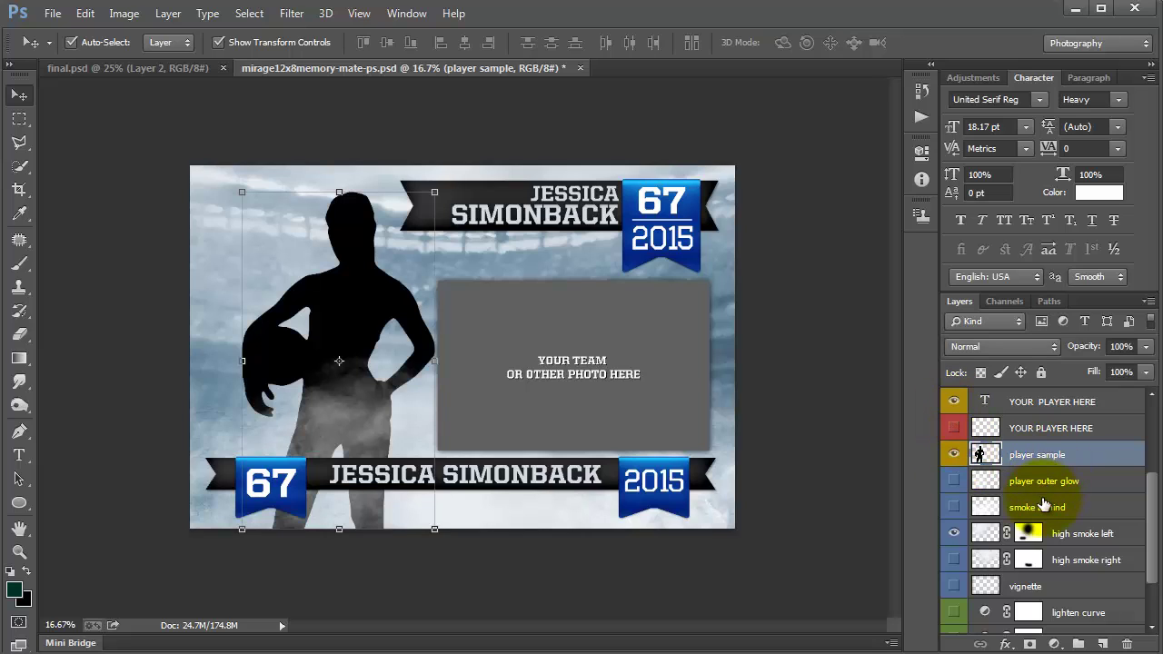
Keep the back smoke hidden, turn on the vignette, disable the lighten curve, and enable Hue/Saturation.
{"action": "scroll", "coordinate": [1040, 500], "scroll_direction": "down", "scroll_amount": 3}
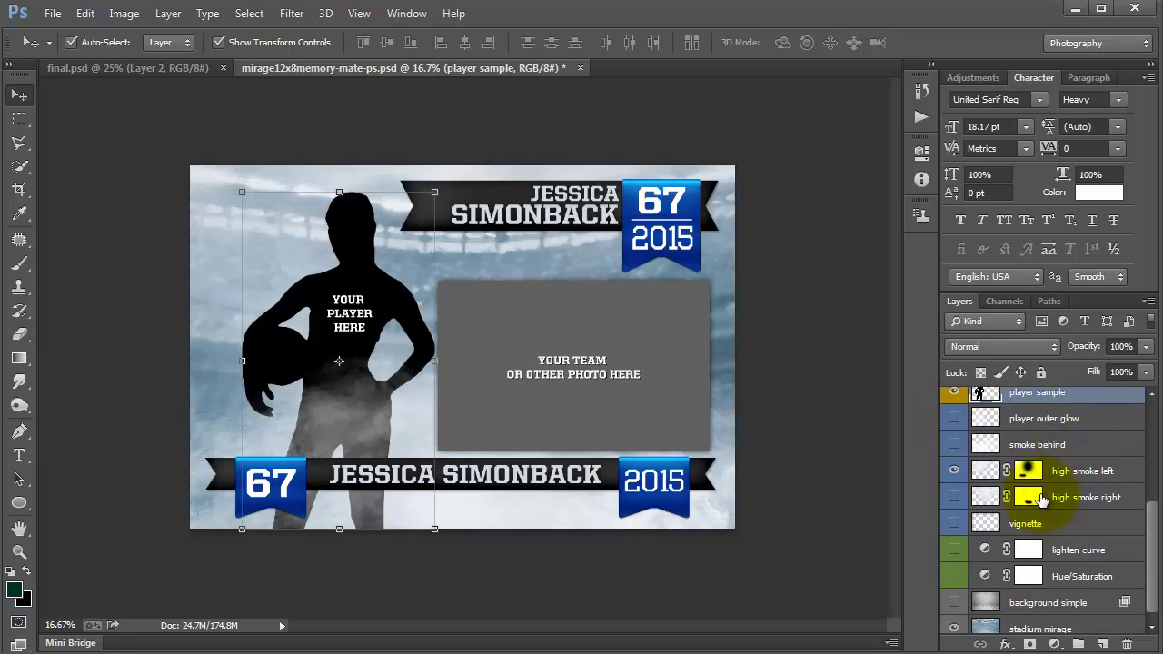
{"action": "left_click", "coordinate": [954, 446]}
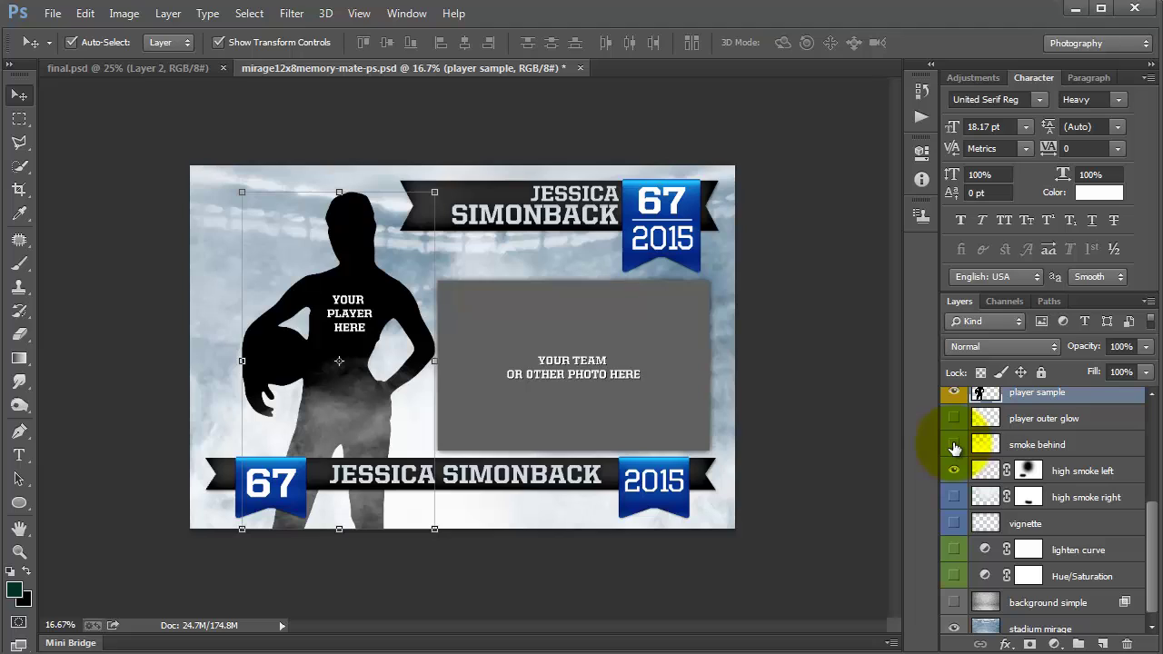
{"action": "left_click", "coordinate": [954, 446]}
{"action": "scroll", "coordinate": [1117, 481], "scroll_direction": "down", "scroll_amount": 1}
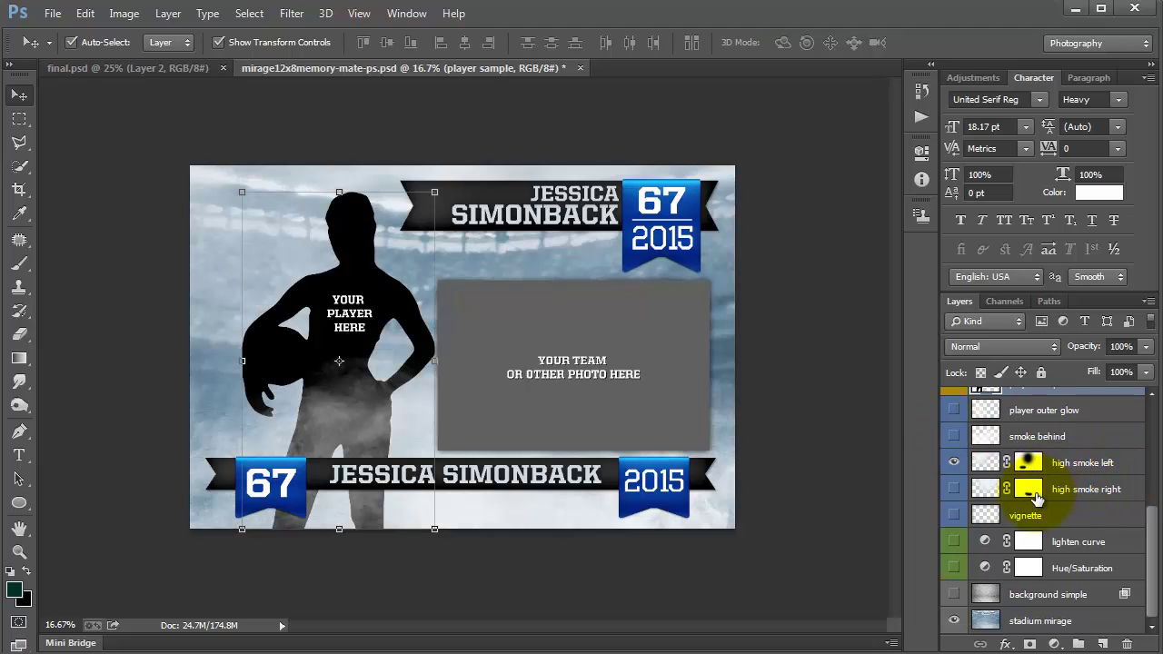
{"action": "left_click", "coordinate": [999, 515]}
{"action": "left_click", "coordinate": [954, 515]}
{"action": "left_click", "coordinate": [954, 515]}
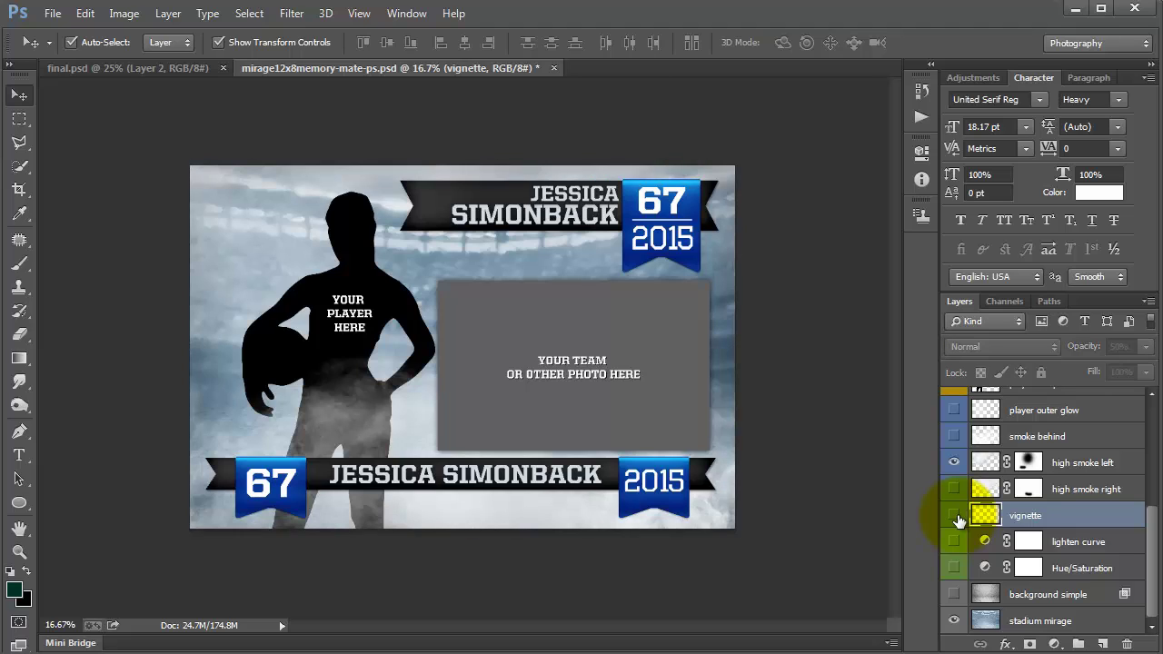
{"action": "left_click", "coordinate": [954, 516]}
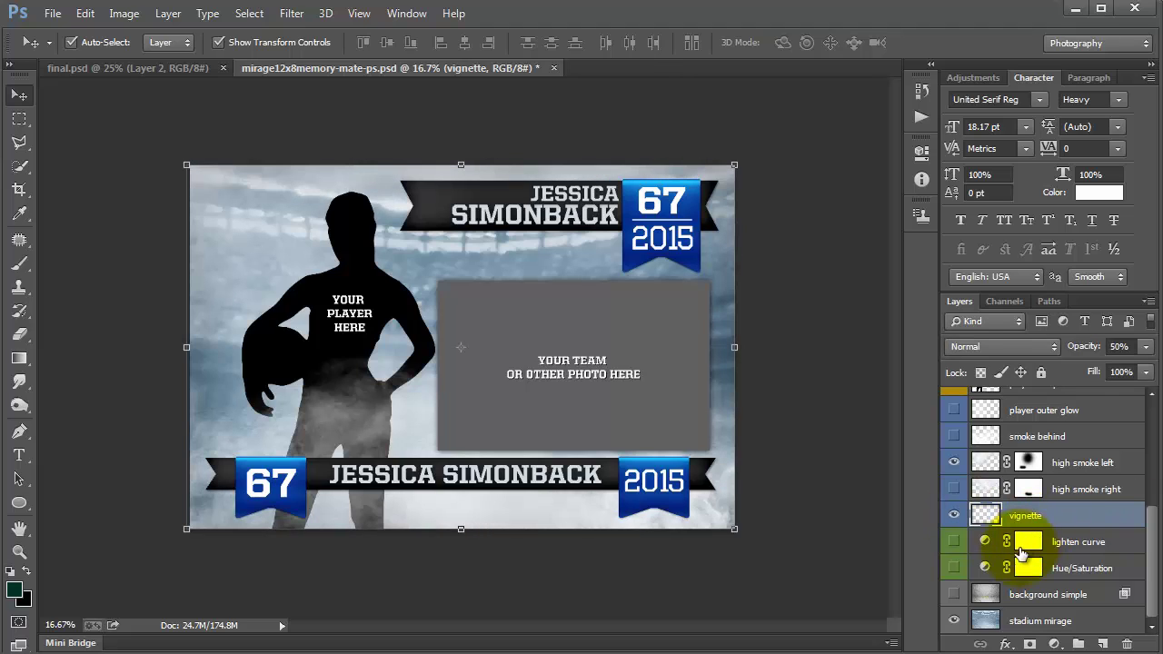
{"action": "left_click", "coordinate": [953, 543]}
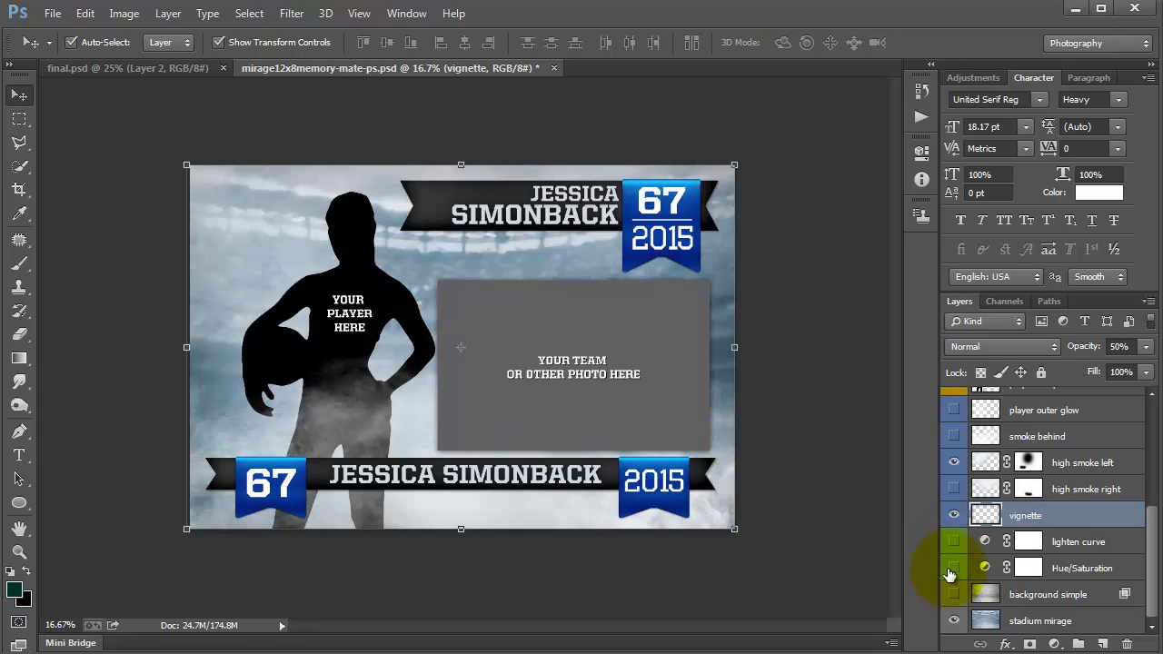
{"action": "left_click", "coordinate": [951, 569]}
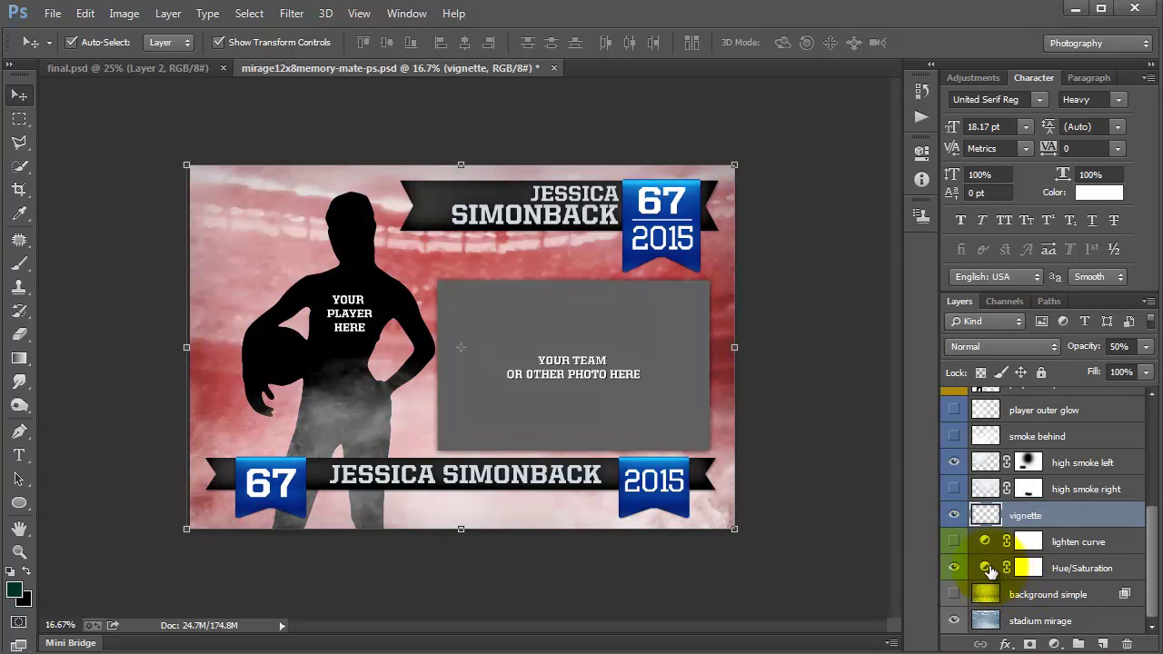
Change the Hue/Saturation colorize tint to green: Hue 147, Saturation 73, Lightness -24.
{"action": "left_click", "coordinate": [1016, 568]}
{"action": "double_click", "coordinate": [986, 567]}
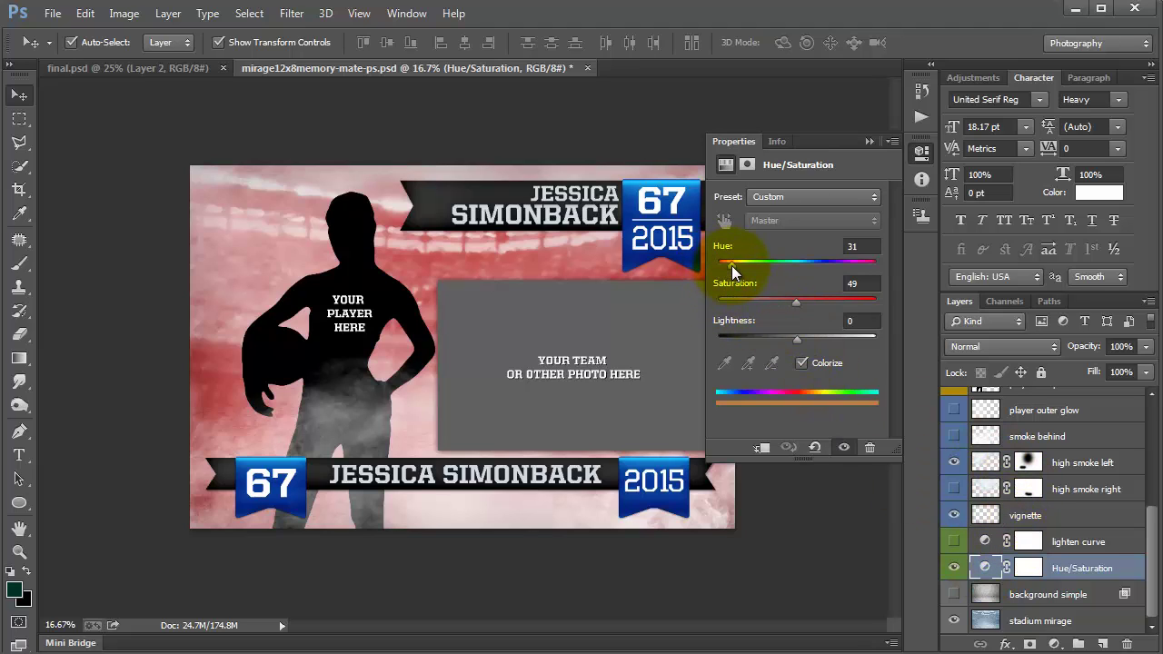
{"action": "left_click_drag", "start_coordinate": [750, 270], "coordinate": [811, 312]}
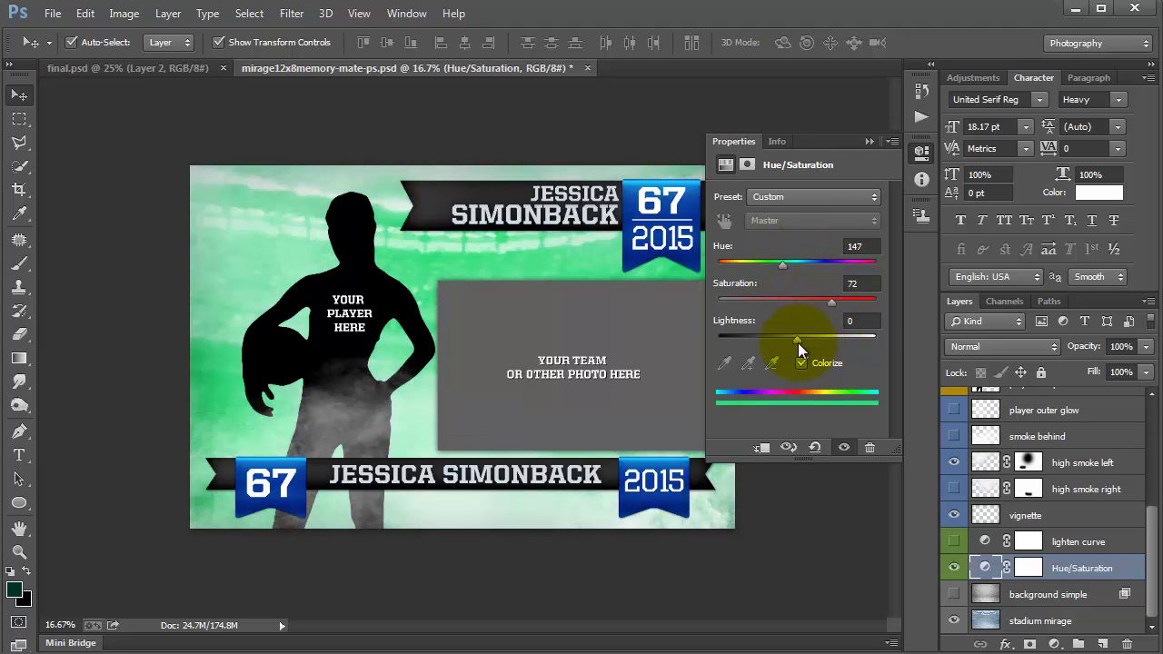
{"action": "left_click_drag", "start_coordinate": [811, 339], "coordinate": [778, 337]}
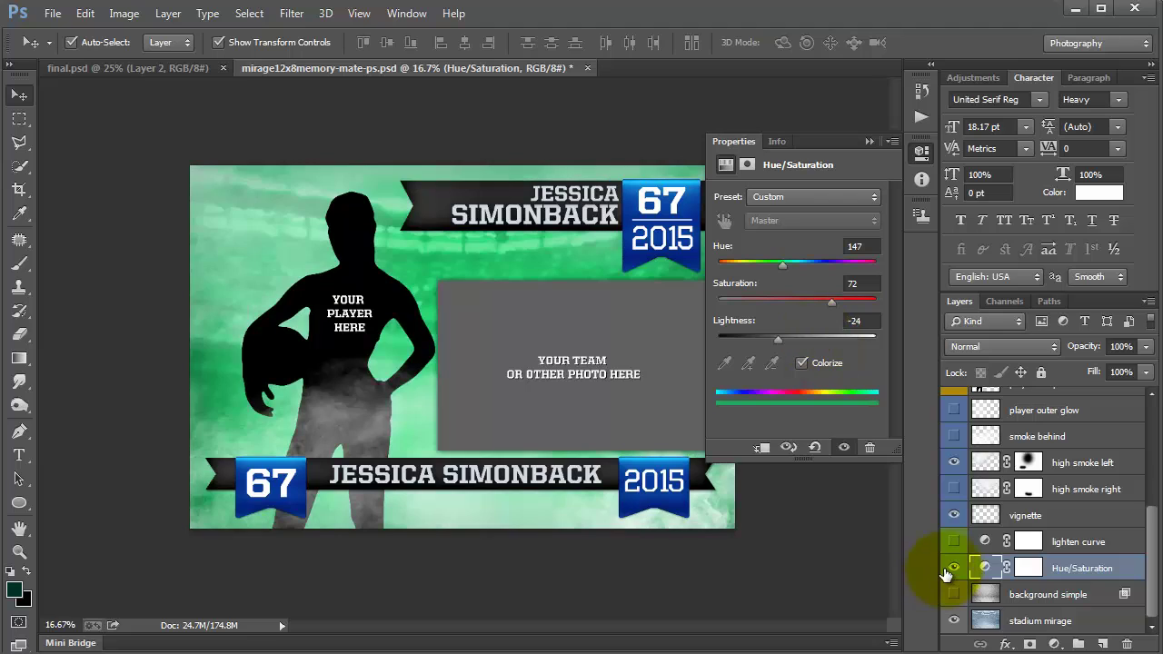
Show the grey background simple texture with the green tint re-enabled, and review its Properties.
{"action": "left_click", "coordinate": [953, 568]}
{"action": "left_click", "coordinate": [988, 594]}
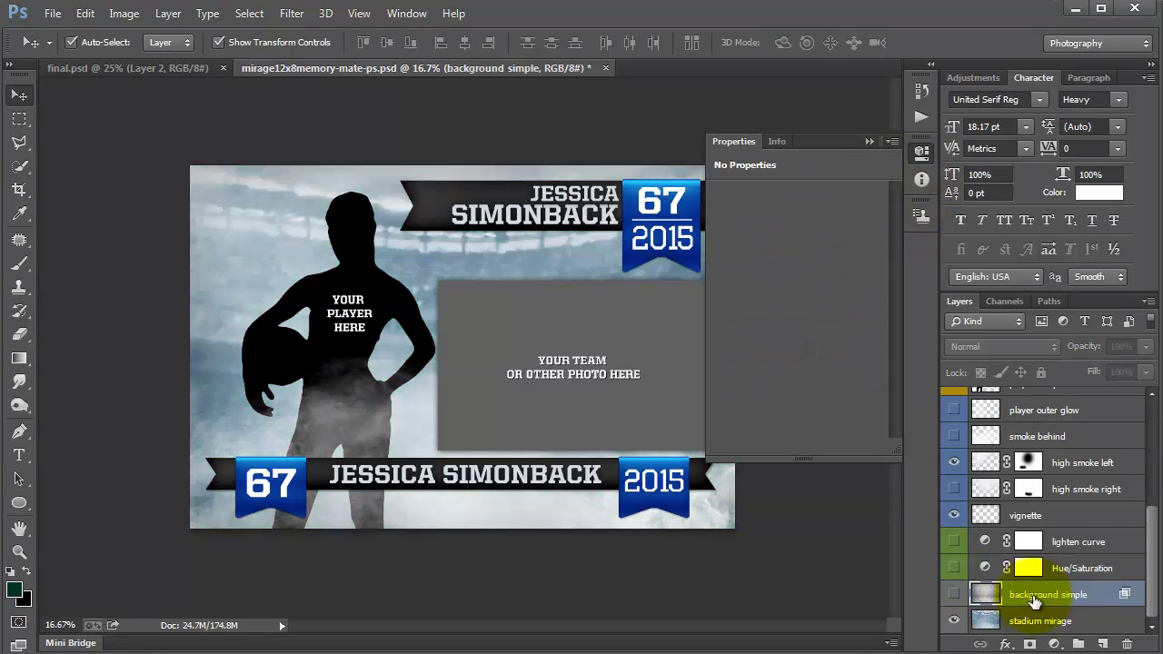
{"action": "left_click", "coordinate": [952, 594]}
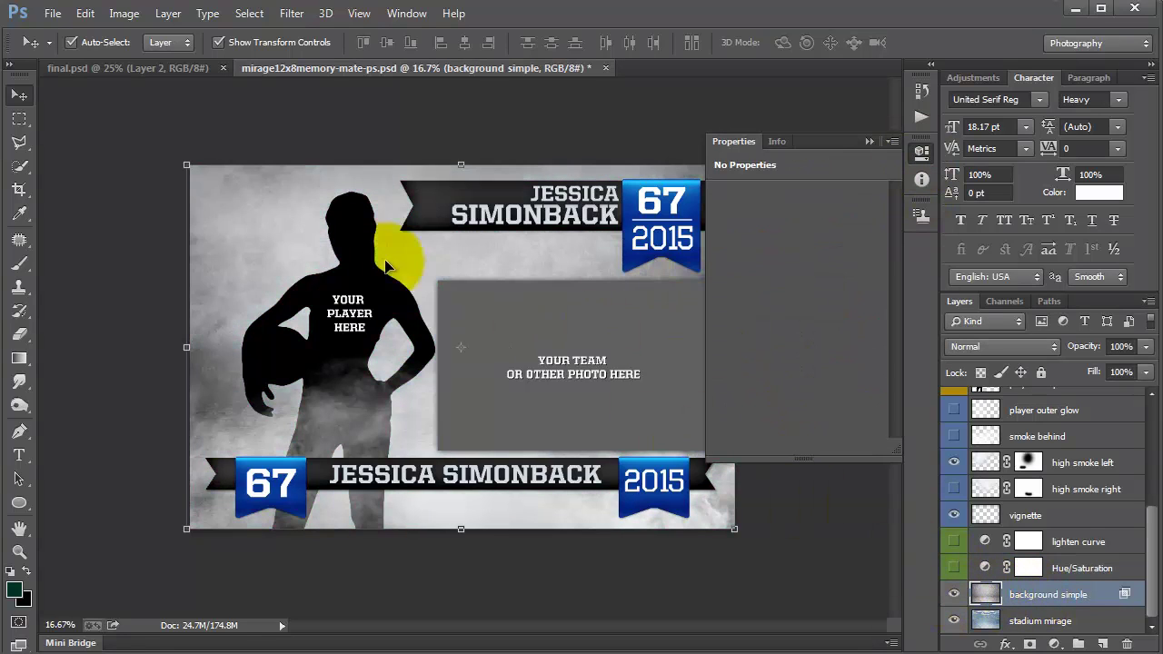
{"action": "left_click", "coordinate": [1057, 621]}
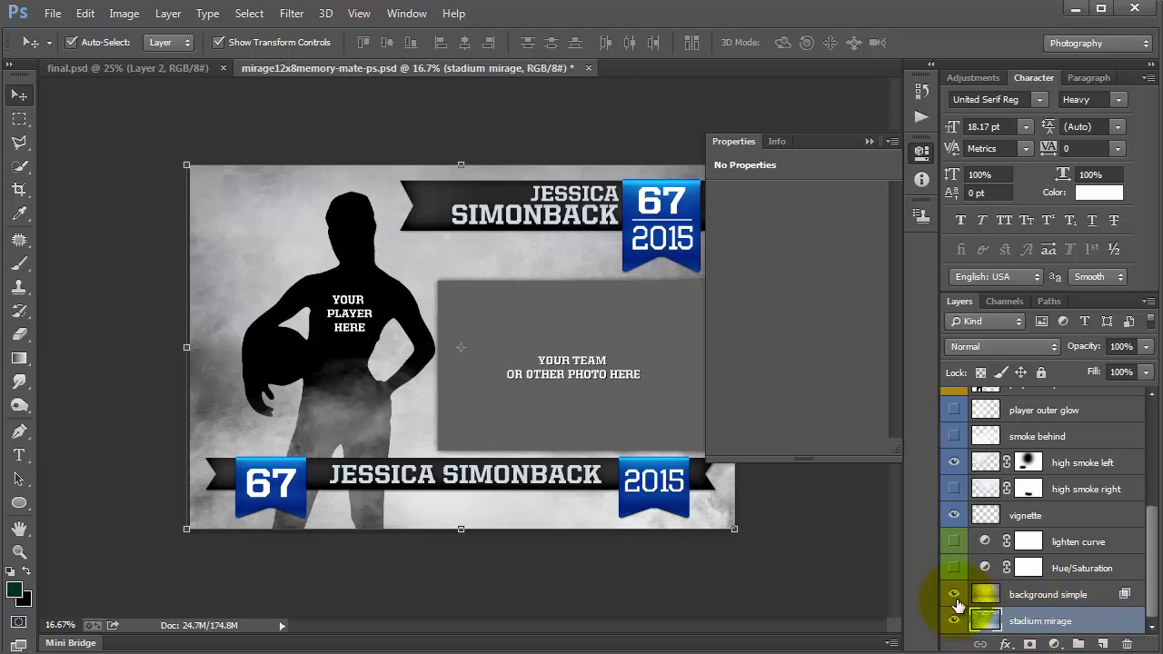
{"action": "left_click", "coordinate": [1050, 596]}
{"action": "left_click", "coordinate": [954, 569]}
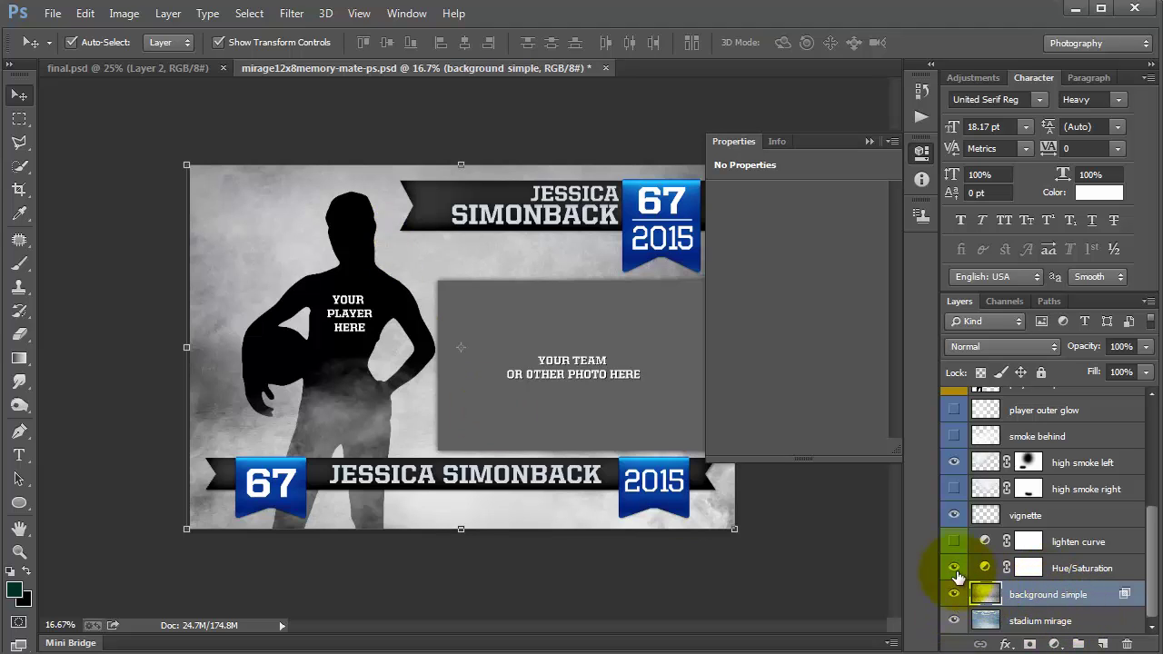
{"action": "left_click", "coordinate": [984, 568]}
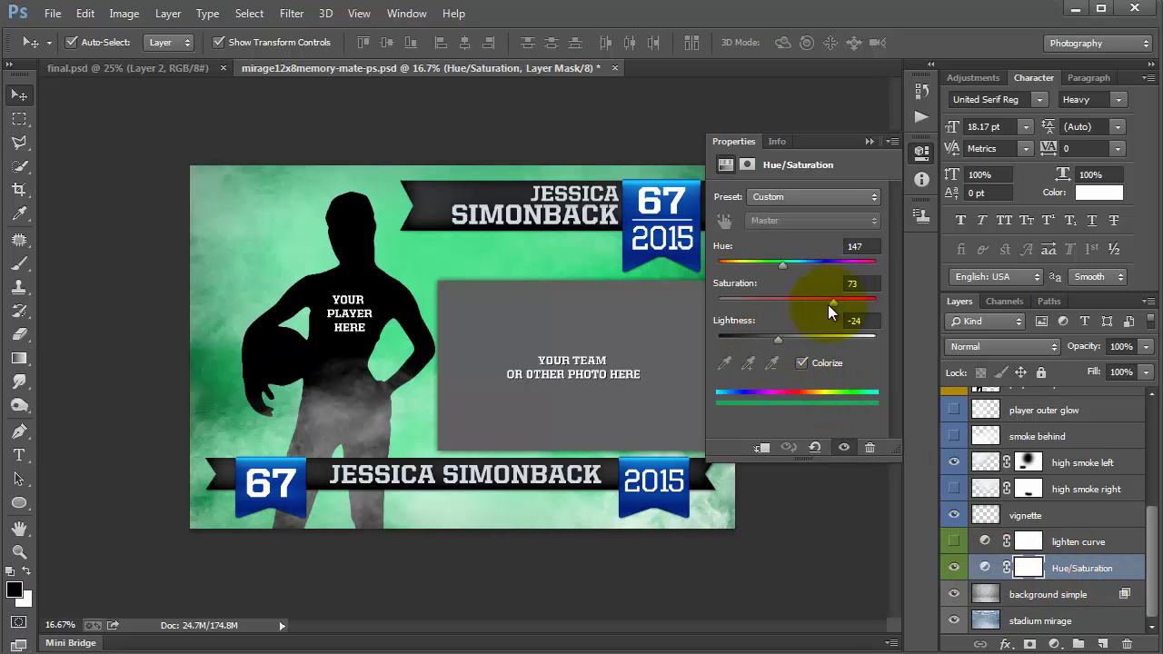
{"action": "left_click", "coordinate": [584, 364]}
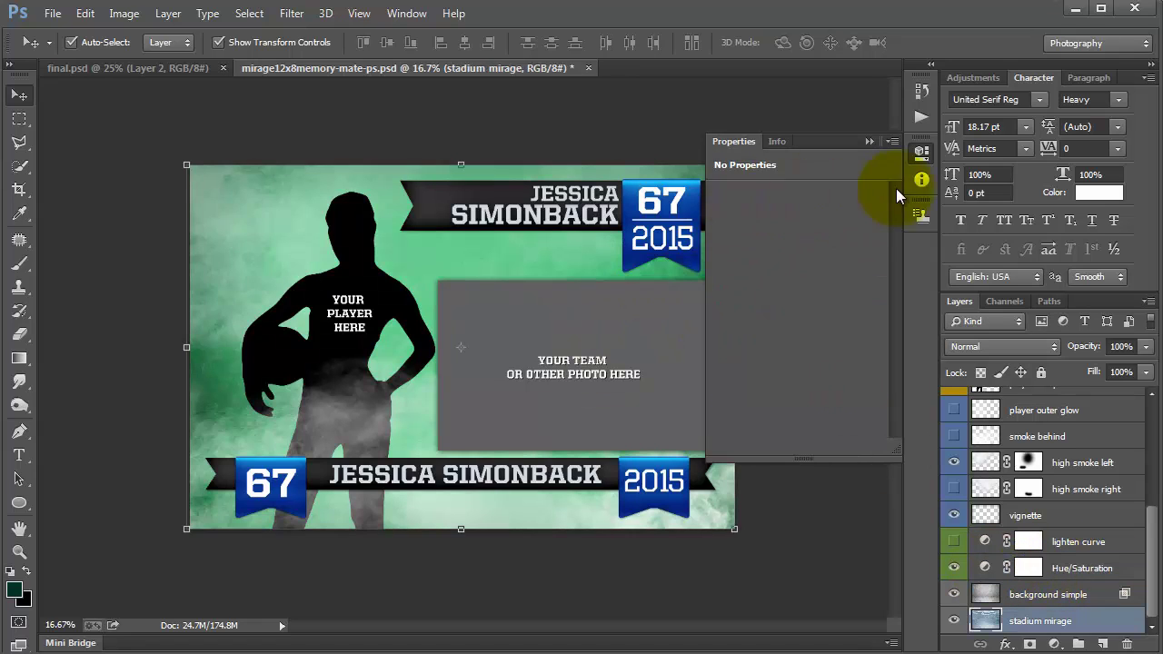
{"action": "left_click", "coordinate": [894, 142]}
Close the Properties panel and open the player photo 8.png.
{"action": "left_click", "coordinate": [936, 148]}
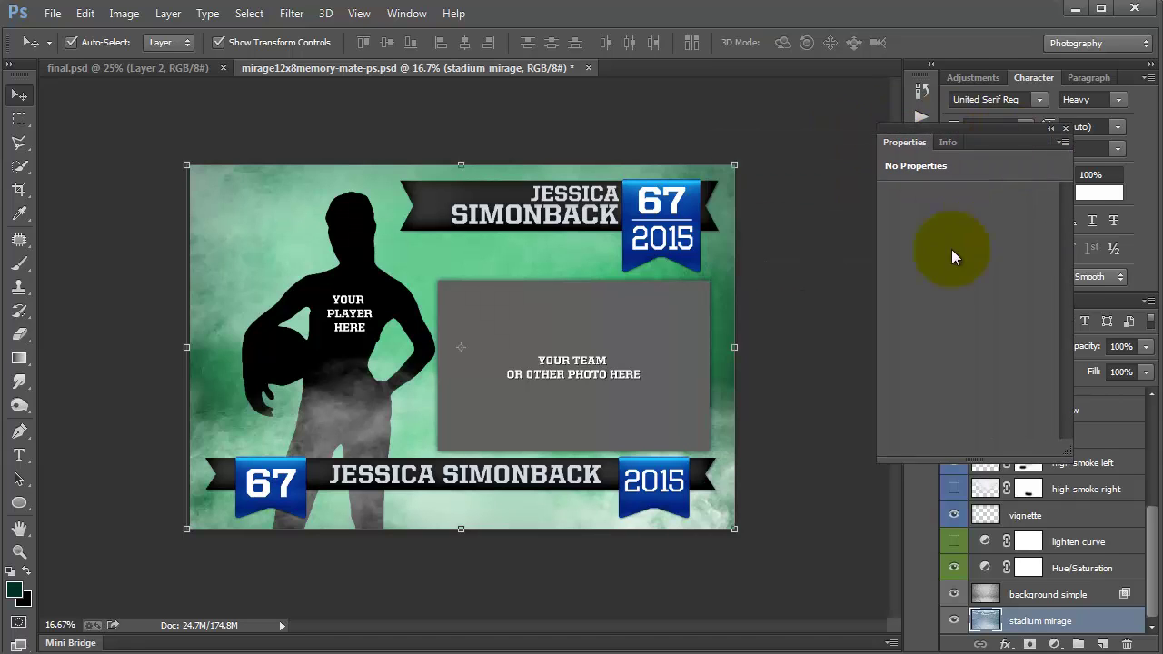
{"action": "left_click", "coordinate": [53, 14]}
{"action": "left_click", "coordinate": [72, 50]}
{"action": "left_click", "coordinate": [322, 104]}
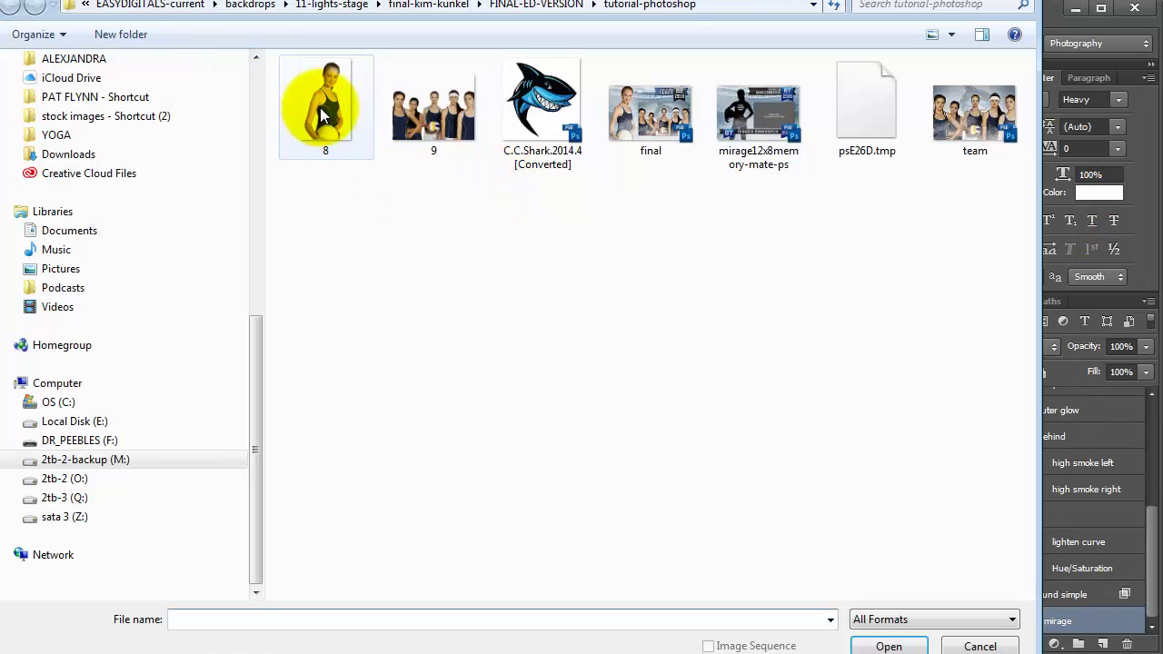
{"action": "left_click", "coordinate": [886, 646]}
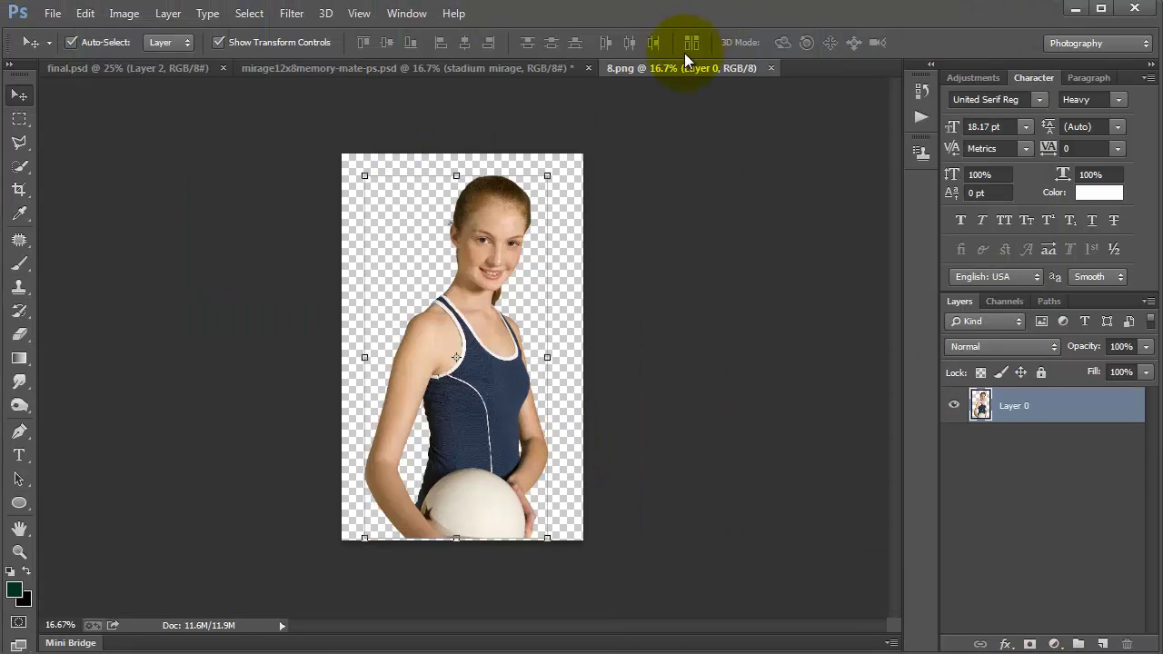
Float 8.png beside the memory-mate and drag the player in as Layer 1 over the silhouette.
{"action": "left_click_drag", "start_coordinate": [735, 69], "coordinate": [821, 126]}
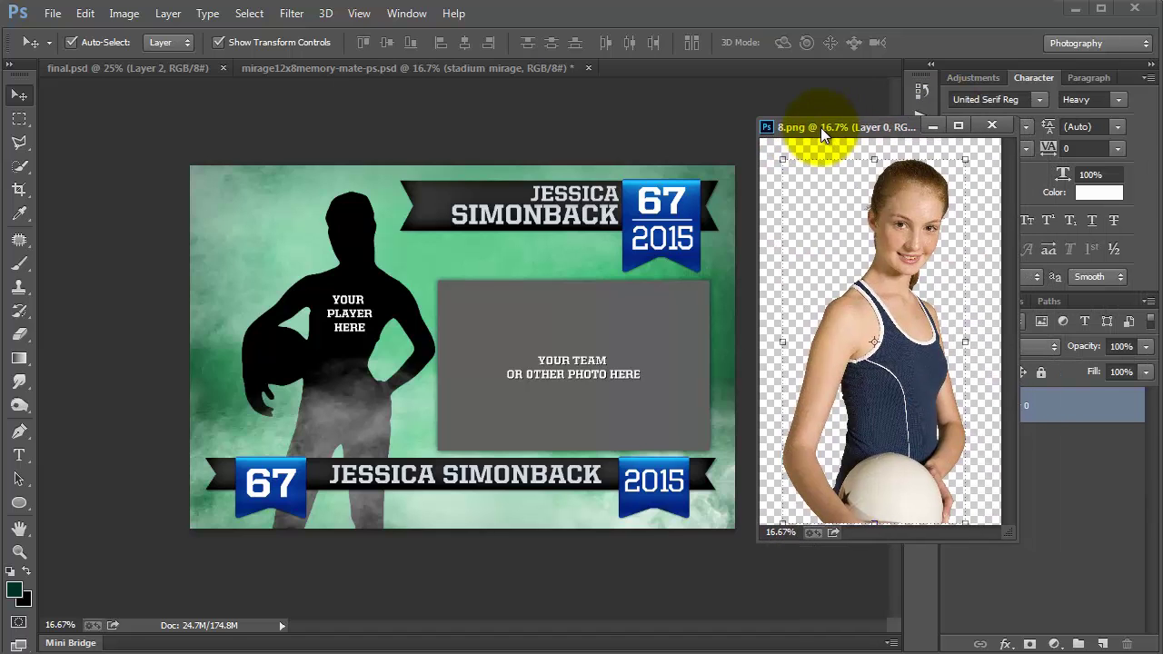
{"action": "left_click", "coordinate": [387, 289]}
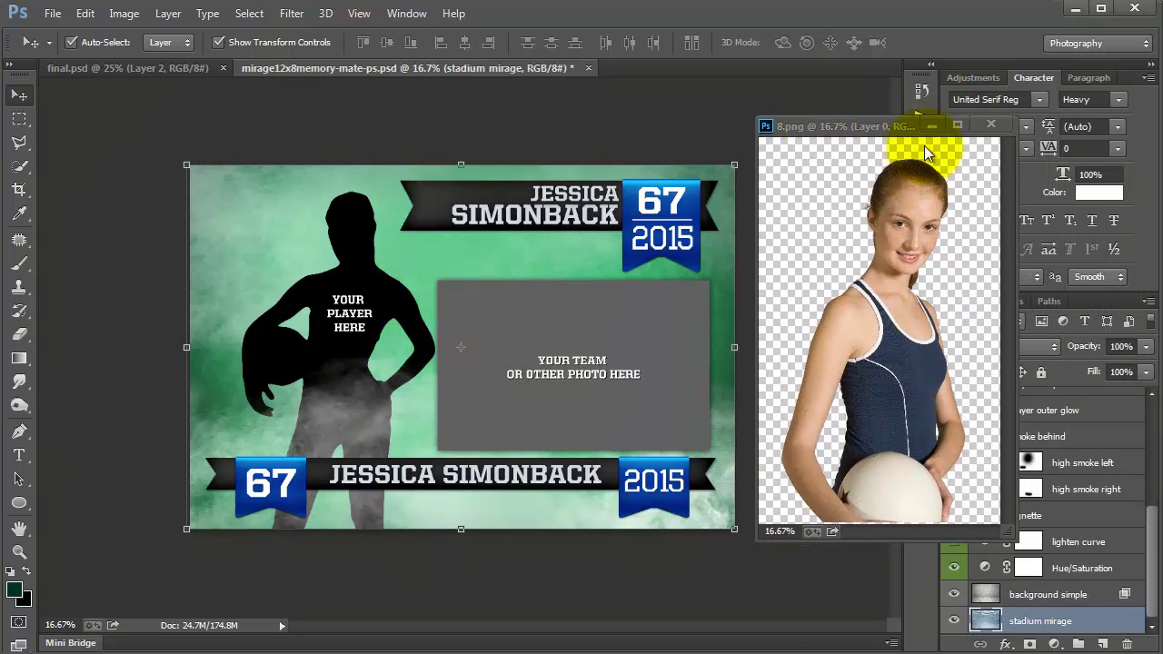
{"action": "left_click_drag", "start_coordinate": [889, 124], "coordinate": [730, 110]}
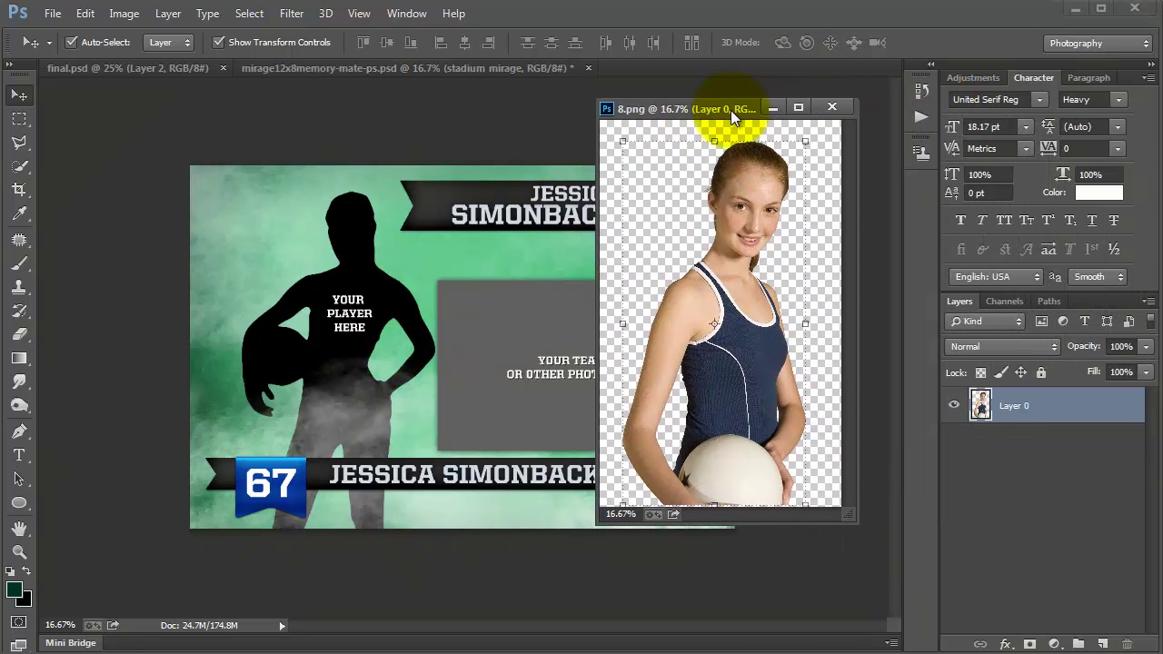
{"action": "left_click", "coordinate": [349, 302]}
{"action": "scroll", "coordinate": [1035, 472], "scroll_direction": "up", "scroll_amount": 5}
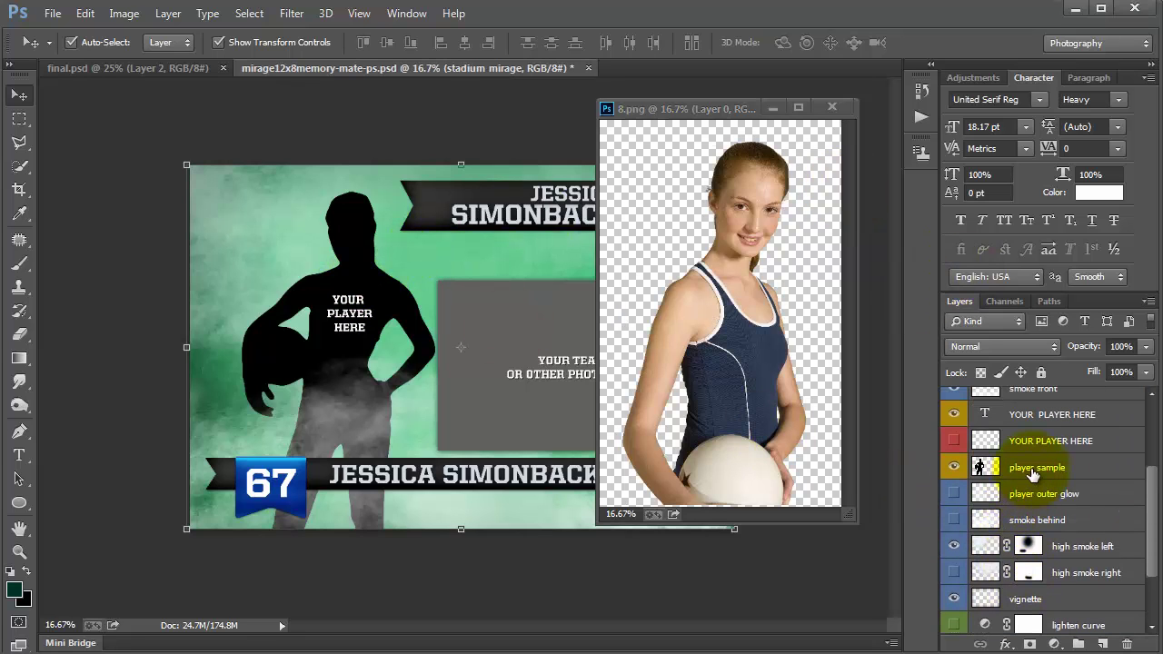
{"action": "left_click", "coordinate": [1036, 468]}
{"action": "left_click", "coordinate": [739, 182]}
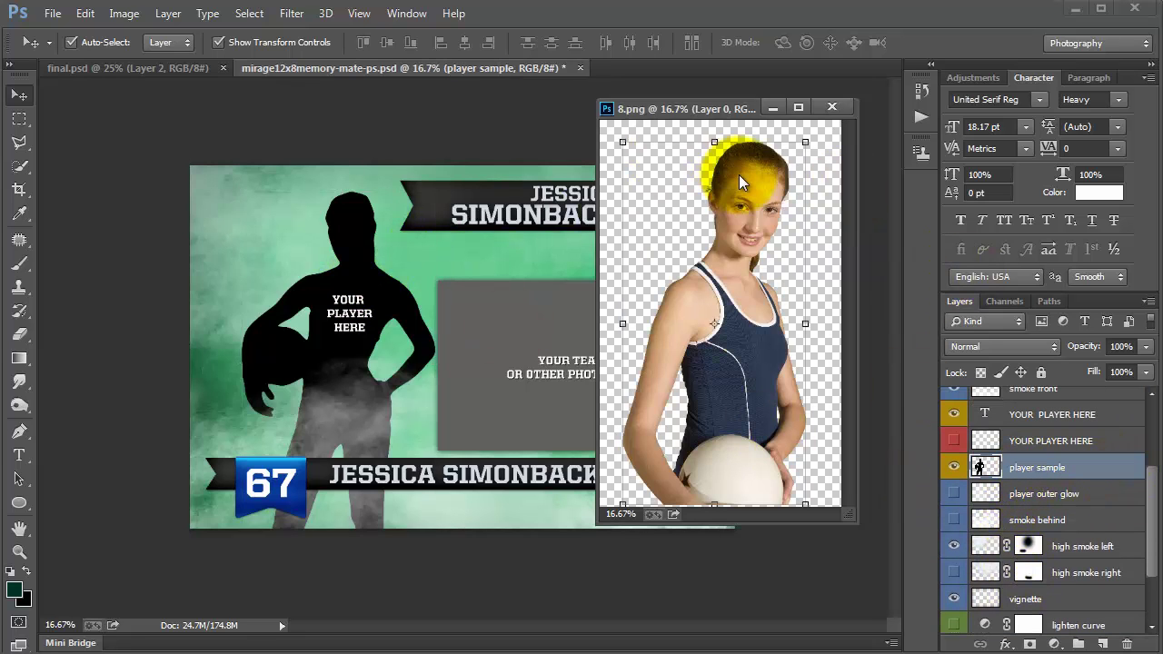
{"action": "left_click_drag", "start_coordinate": [735, 210], "coordinate": [312, 265]}
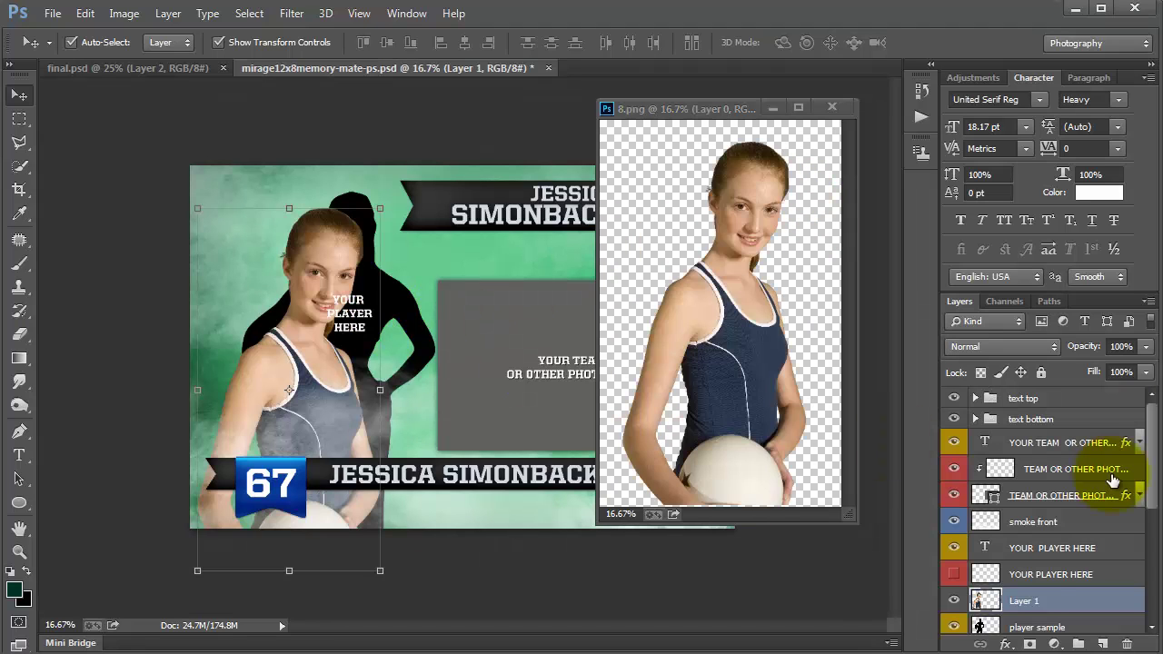
{"action": "mouse_move", "coordinate": [349, 227]}
{"action": "left_mouse_down"}
{"action": "mouse_move", "coordinate": [347, 198]}
{"action": "mouse_move", "coordinate": [354, 214]}
{"action": "left_mouse_up"}
Close 8.png and convert Layer 1 to a Smart Object.
{"action": "left_click", "coordinate": [831, 107]}
{"action": "right_click", "coordinate": [1032, 603]}
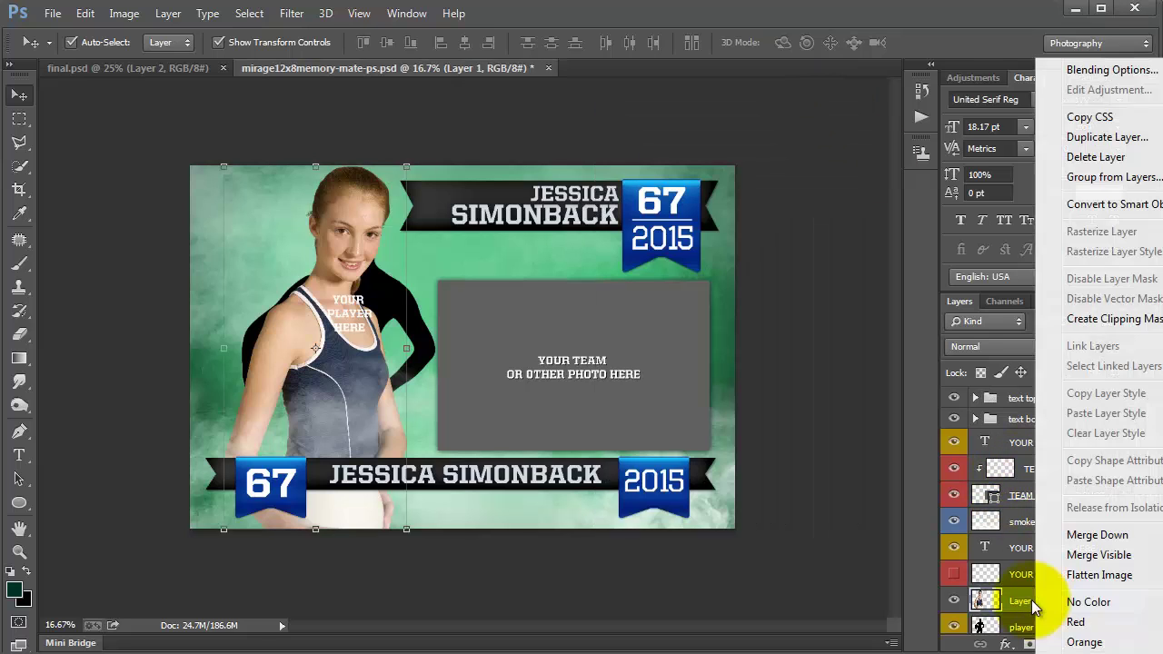
{"action": "left_click", "coordinate": [1085, 205]}
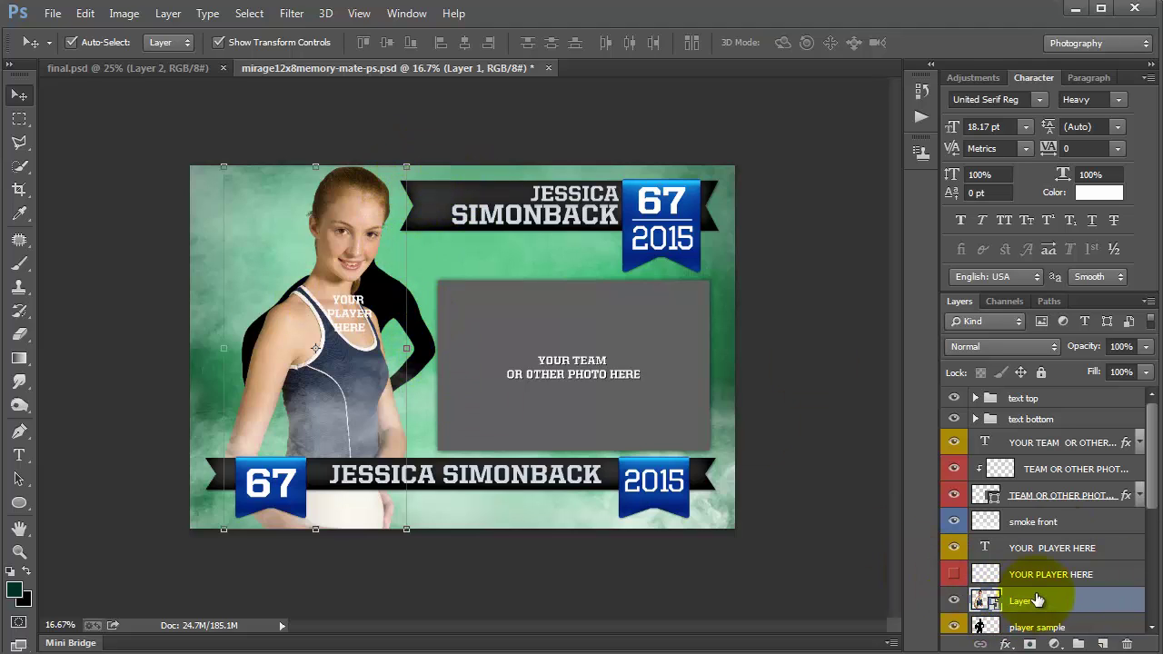
Scale the player photo to about 99% so it fits over the silhouette on the left.
{"action": "left_click_drag", "start_coordinate": [407, 169], "coordinate": [466, 325]}
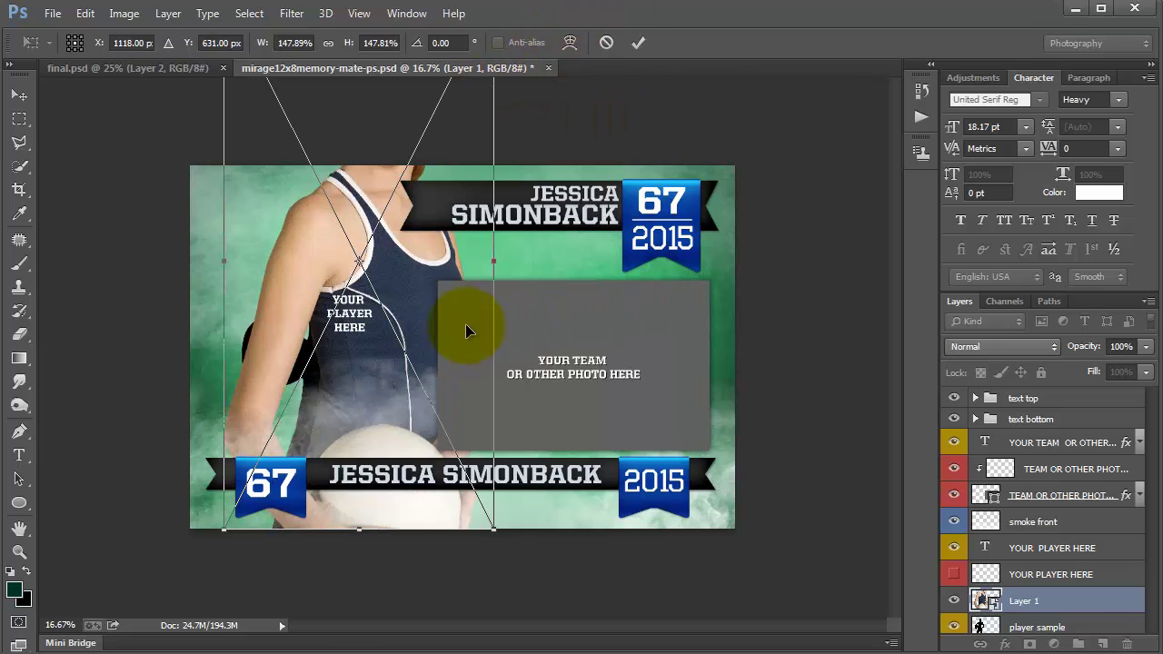
{"action": "key", "text": "Return"}
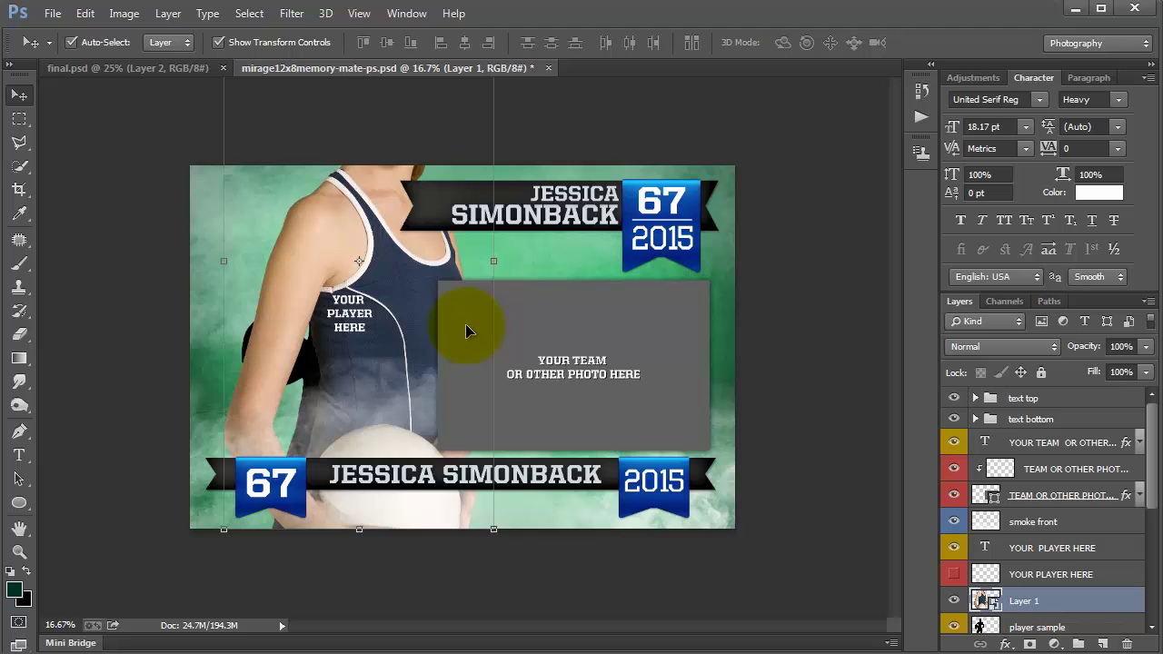
{"action": "scroll", "coordinate": [466, 330], "scroll_direction": "down", "scroll_amount": 2}
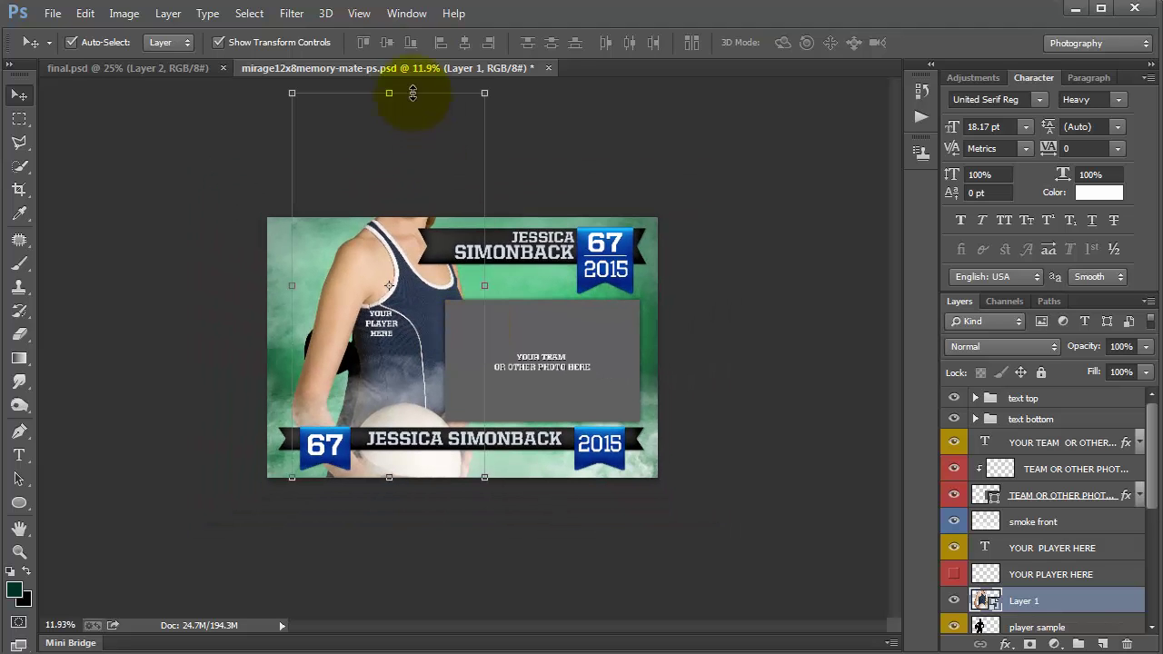
{"action": "left_click_drag", "start_coordinate": [485, 95], "coordinate": [422, 227]}
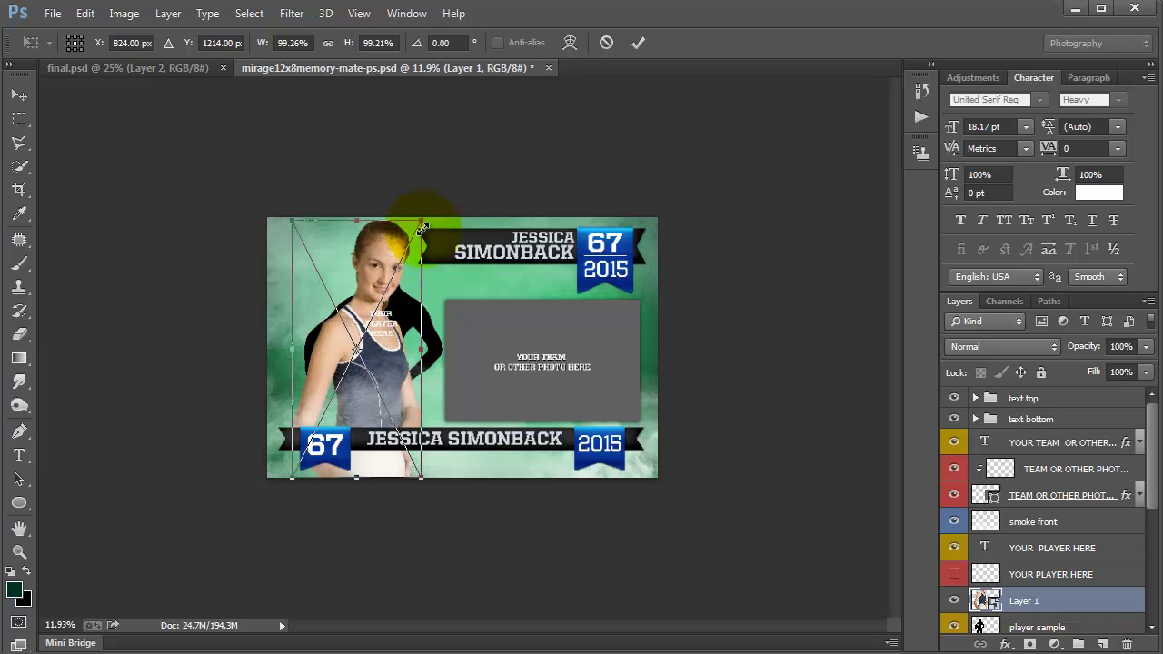
{"action": "key", "text": "Return"}
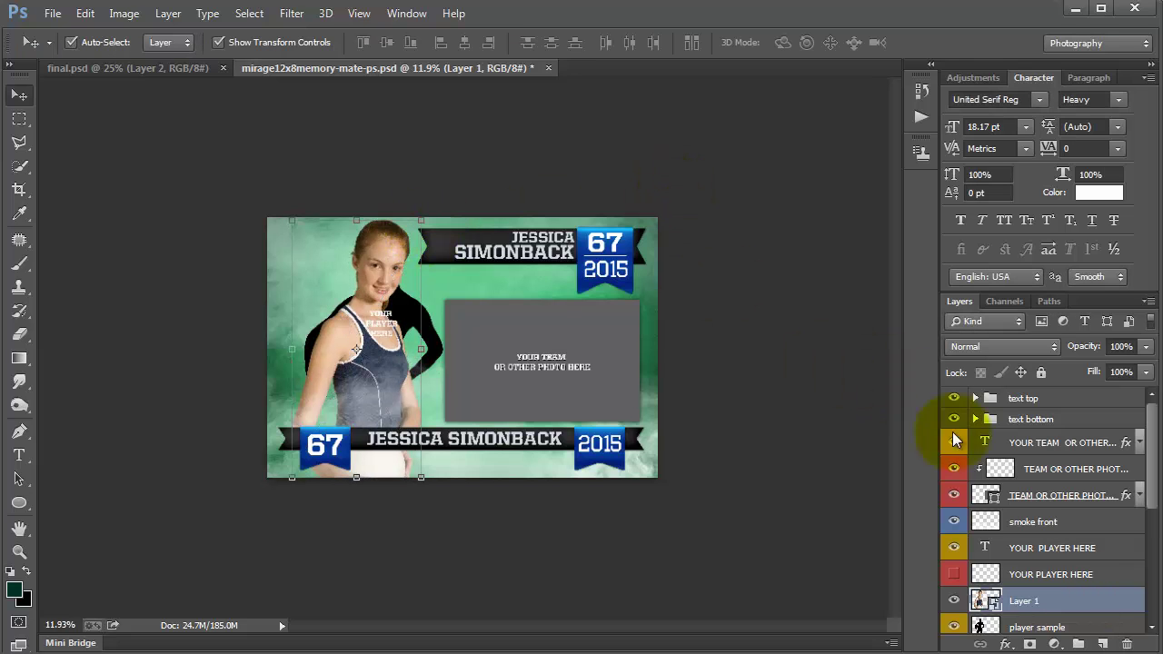
Hide the player sample silhouette, YOUR PLAYER HERE text, background simple layer and green Hue/Saturation tint.
{"action": "scroll", "coordinate": [1102, 613], "scroll_direction": "down", "scroll_amount": 3}
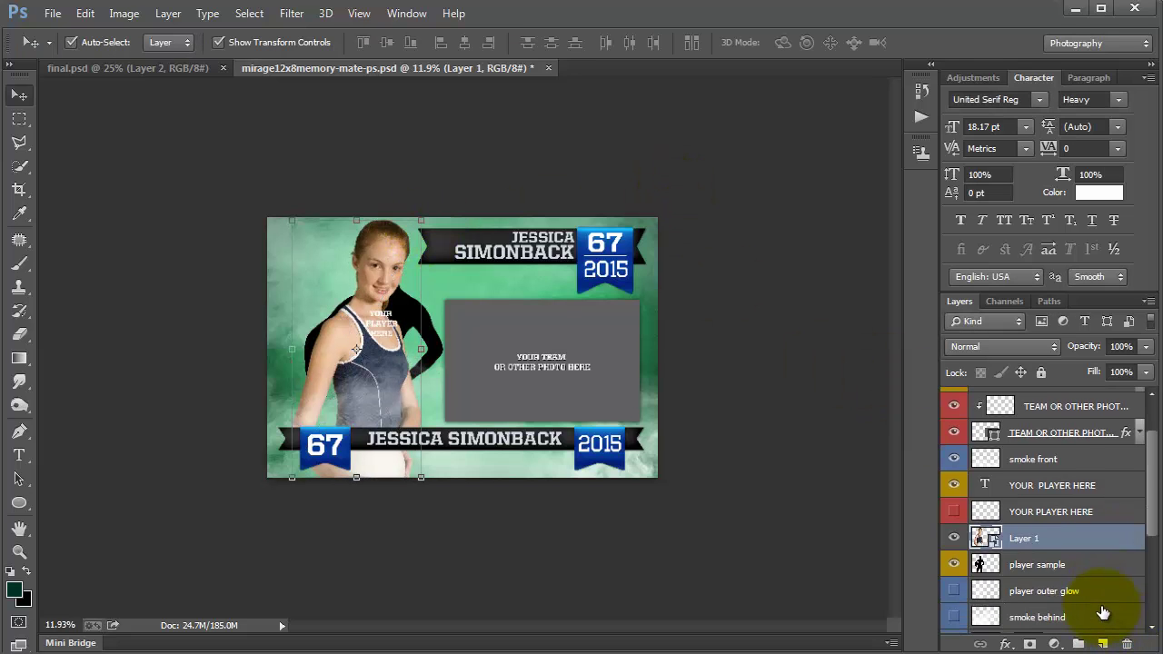
{"action": "left_click", "coordinate": [954, 564]}
{"action": "left_click", "coordinate": [1026, 564]}
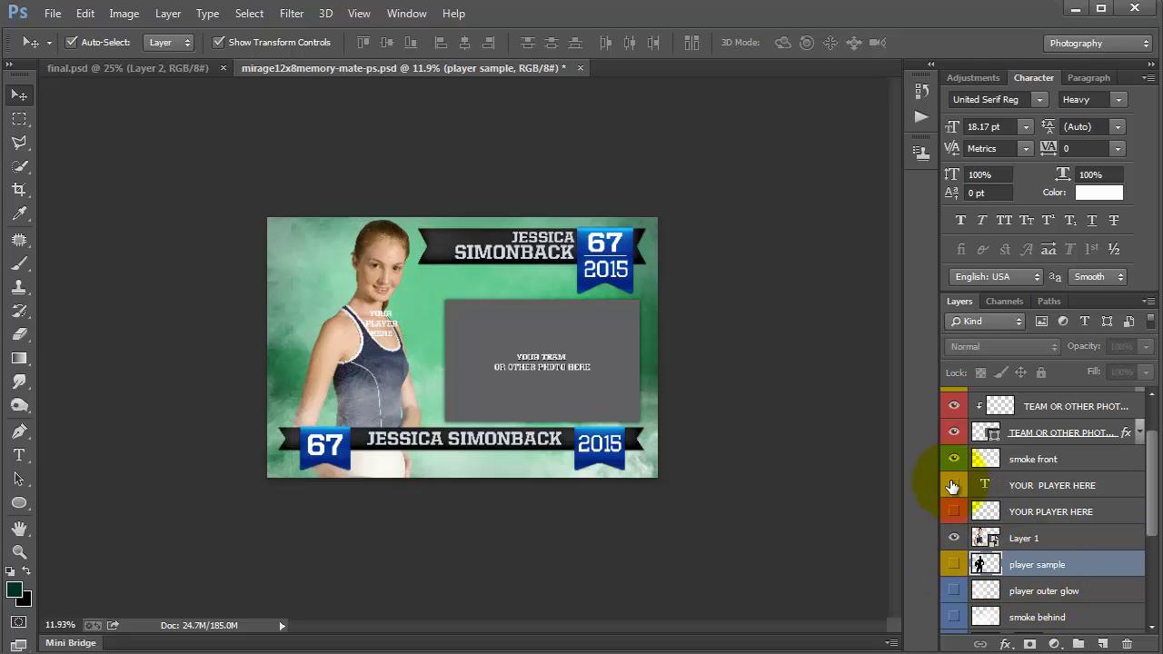
{"action": "left_click", "coordinate": [952, 486]}
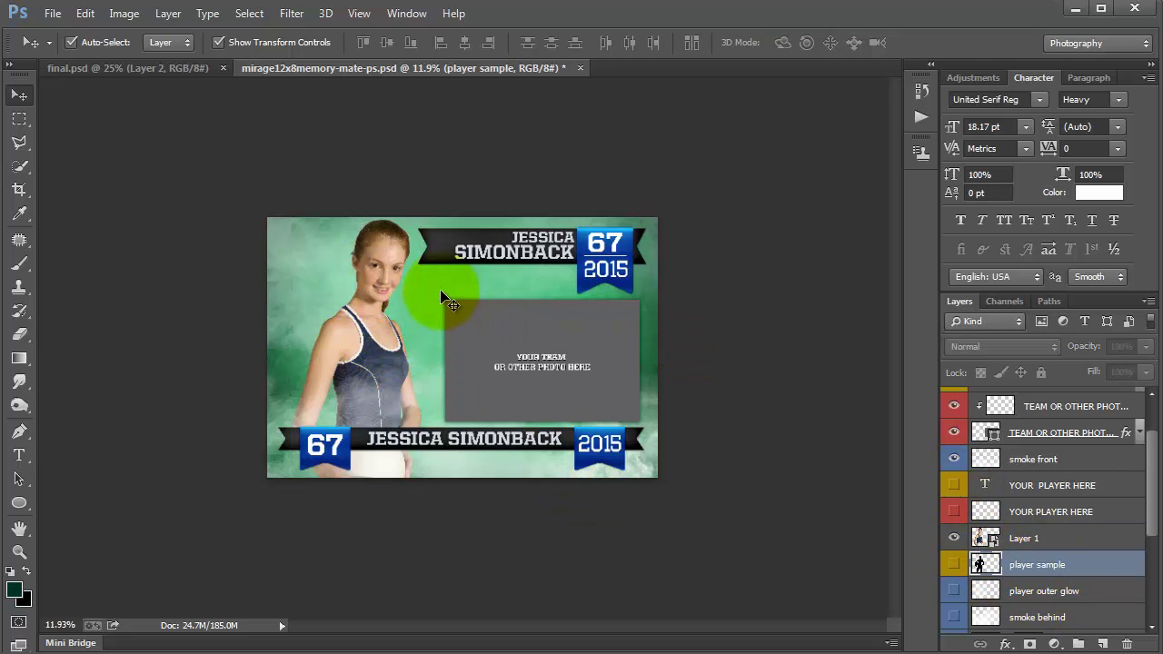
{"action": "scroll", "coordinate": [987, 563], "scroll_direction": "down", "scroll_amount": 5}
{"action": "left_click", "coordinate": [953, 594]}
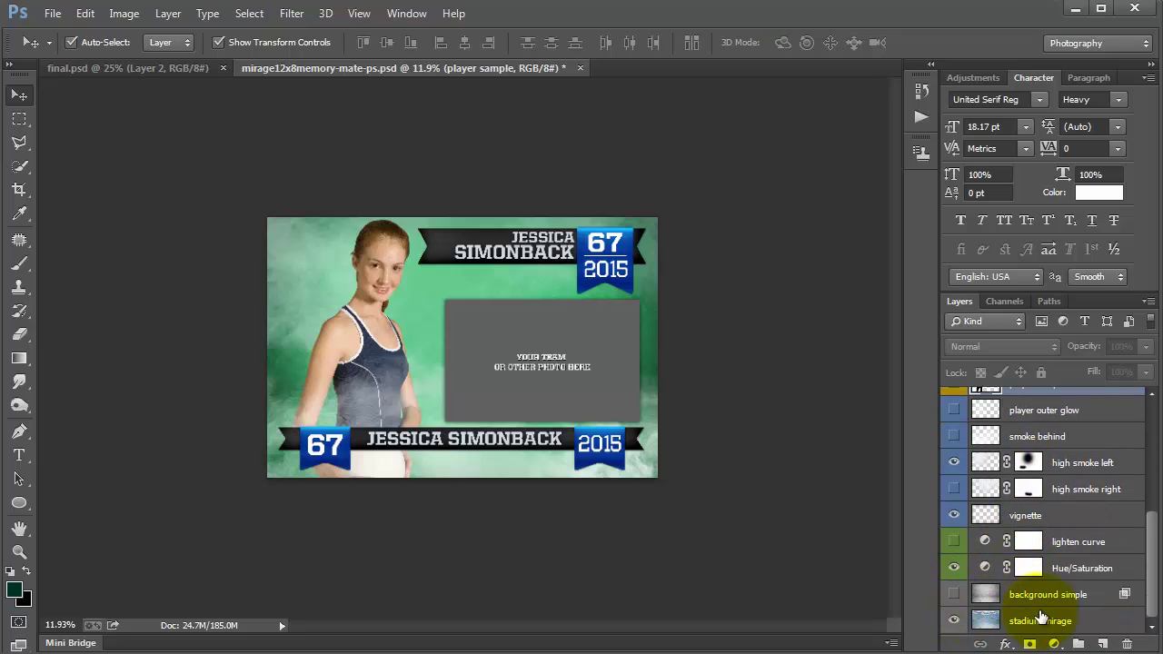
{"action": "left_click", "coordinate": [953, 568]}
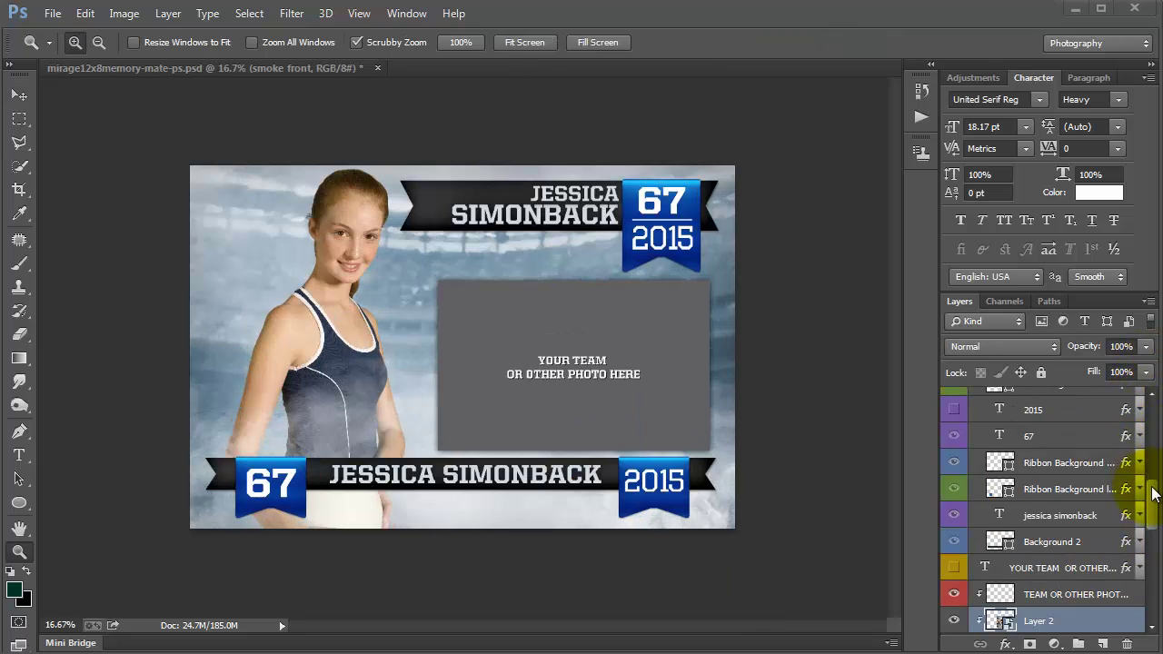
Collapse the layer groups, hide the bottom name banner, and select the text top group.
{"action": "scroll", "coordinate": [1118, 454], "scroll_direction": "up", "scroll_amount": 5}
{"action": "scroll", "coordinate": [994, 475], "scroll_direction": "down", "scroll_amount": 5}
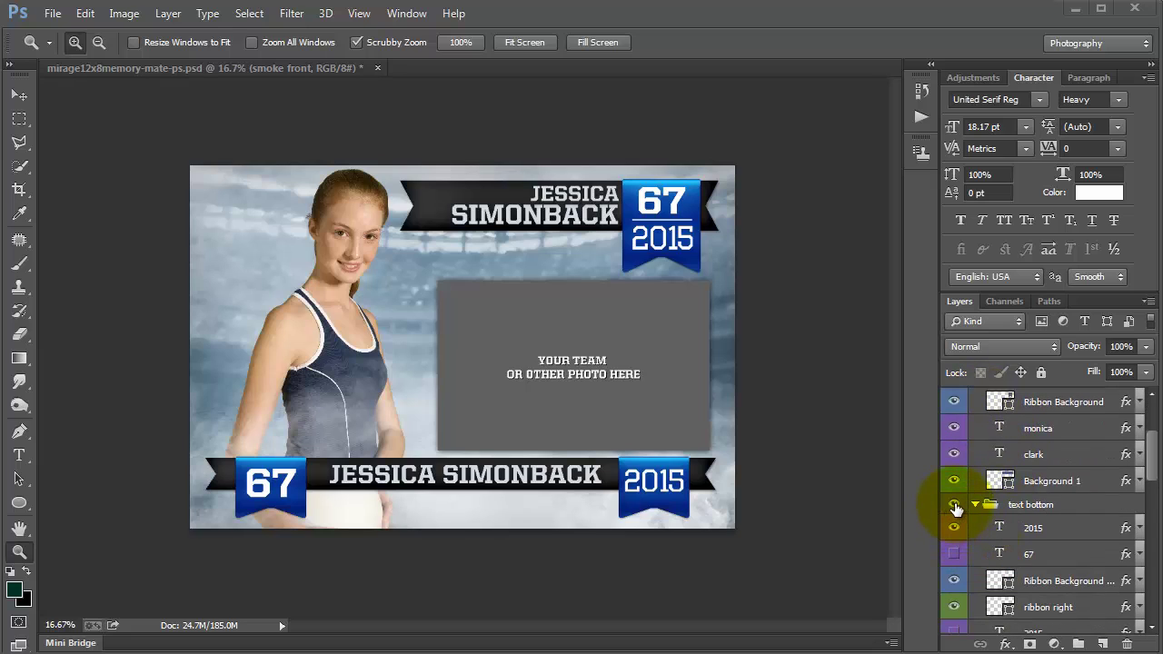
{"action": "left_click", "coordinate": [975, 504], "text": "ctrl"}
{"action": "left_click", "coordinate": [953, 401]}
{"action": "left_click", "coordinate": [976, 400]}
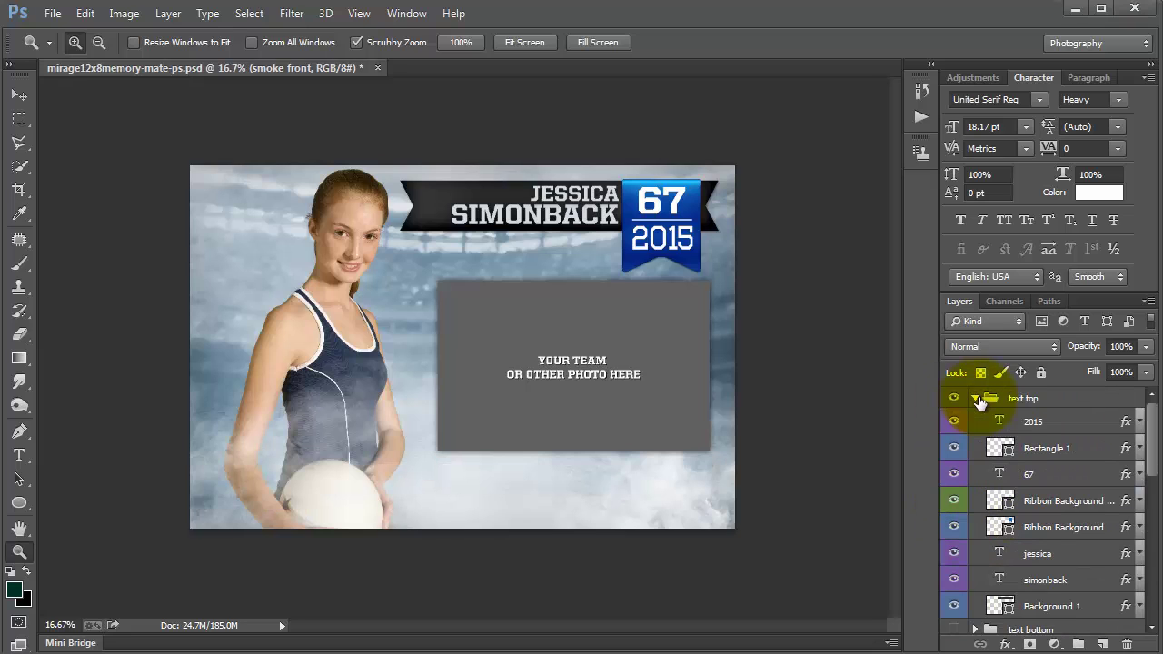
{"action": "left_click", "coordinate": [1037, 405]}
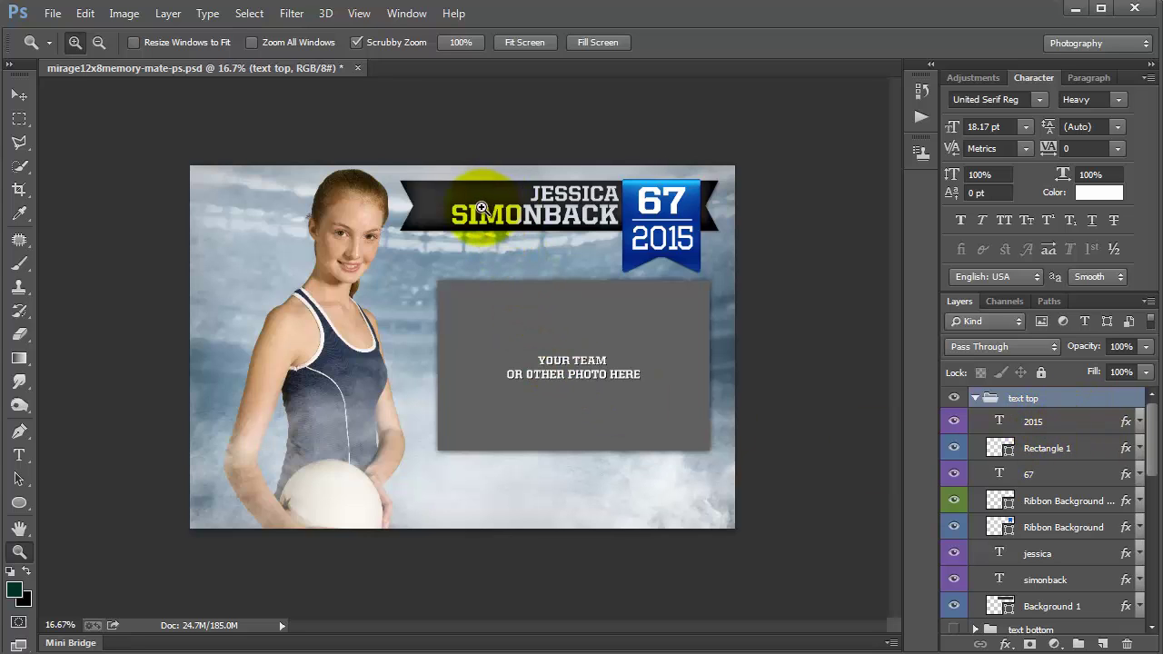
Zoom the canvas view in to 25%.
{"action": "left_click", "coordinate": [542, 218]}
{"action": "left_click", "coordinate": [542, 218]}
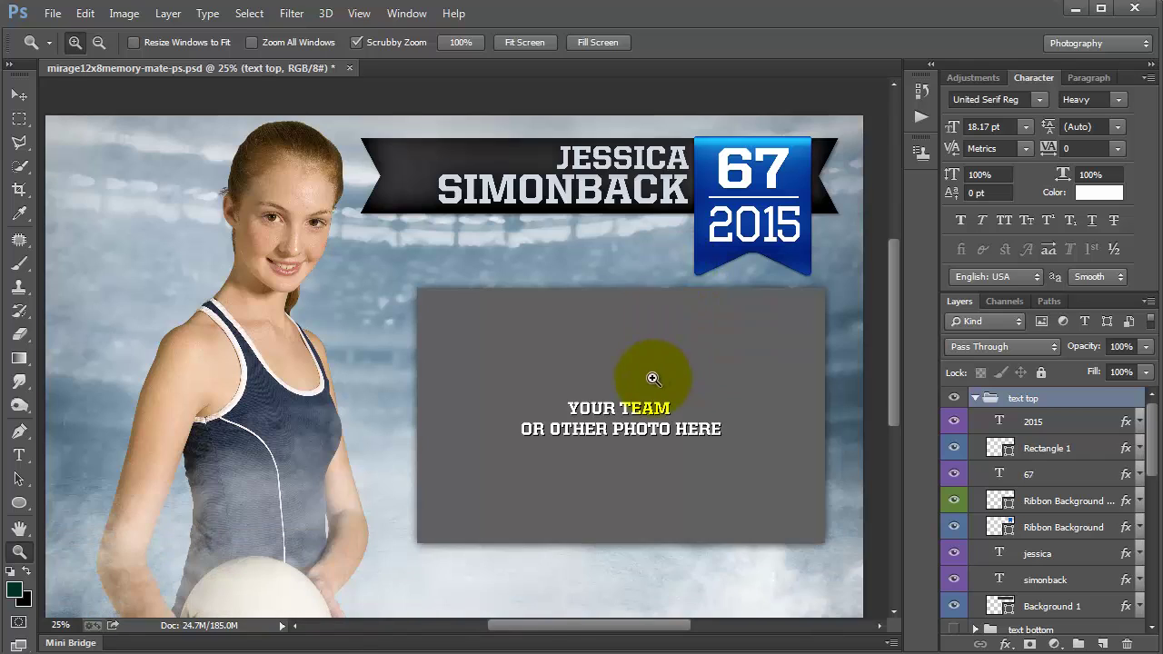
{"action": "left_click", "coordinate": [19, 455]}
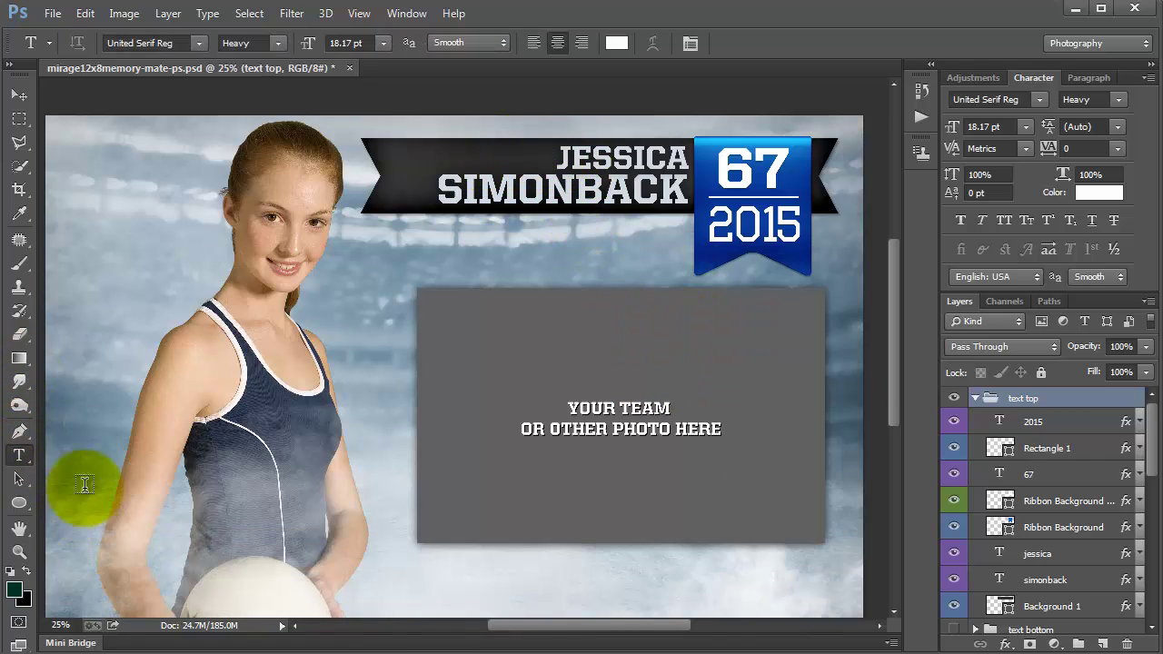
Replace the first name JESSICA with MONICA on the top ribbon.
{"action": "key", "text": "alt+bracketleft"}
{"action": "left_click_drag", "start_coordinate": [560, 156], "coordinate": [718, 168]}
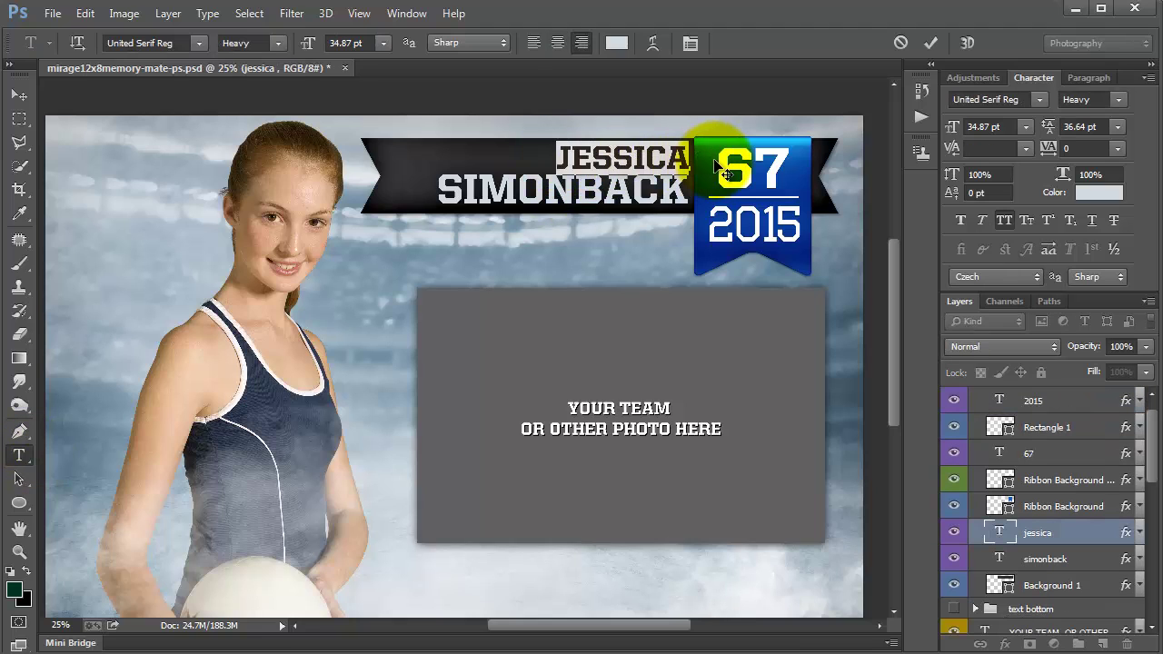
{"action": "type", "text": "MONICA"}
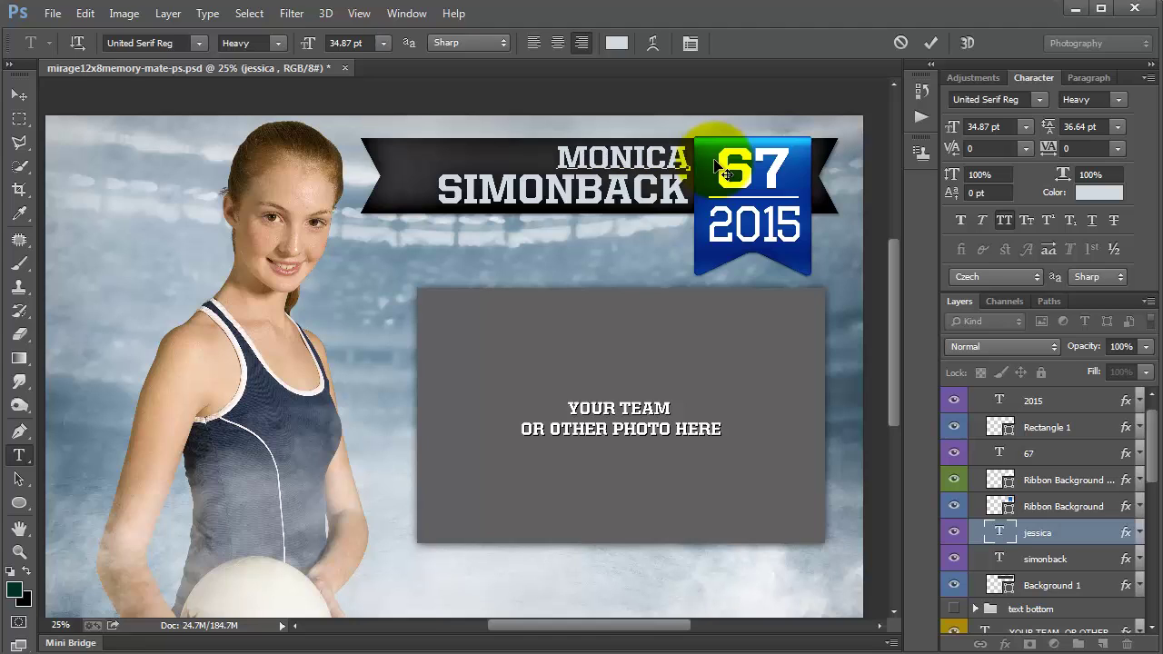
{"action": "left_click", "coordinate": [19, 94]}
Replace the surname SIMONBACK with CLARK.
{"action": "left_click", "coordinate": [19, 454]}
{"action": "double_click", "coordinate": [525, 188]}
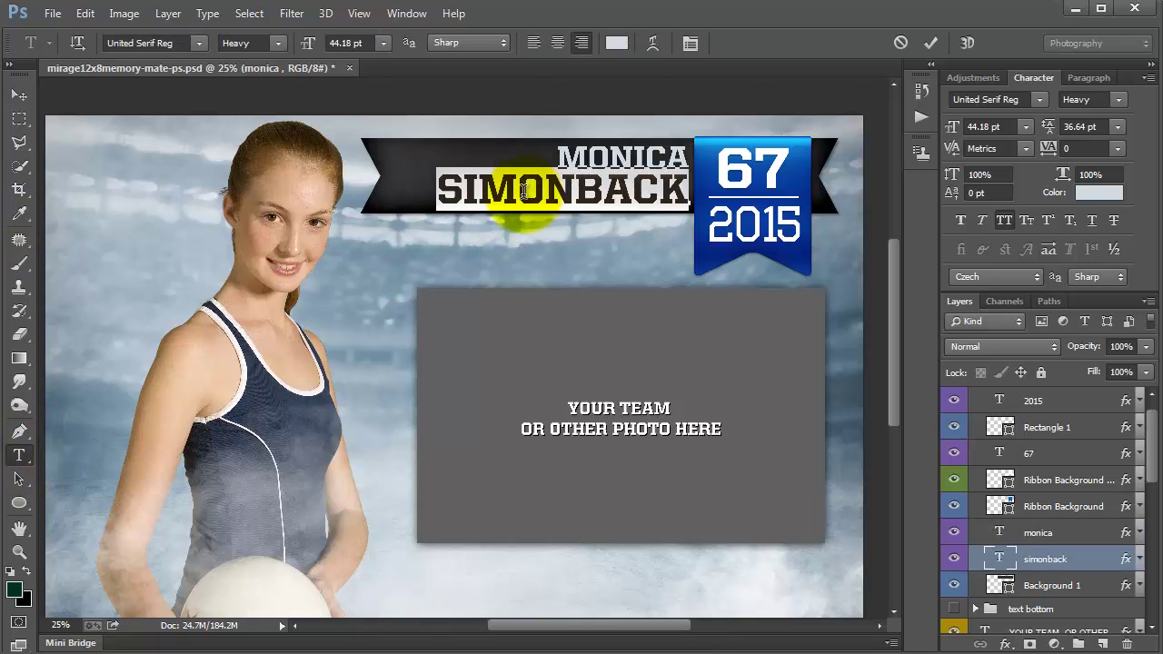
{"action": "type", "text": "CLARK"}
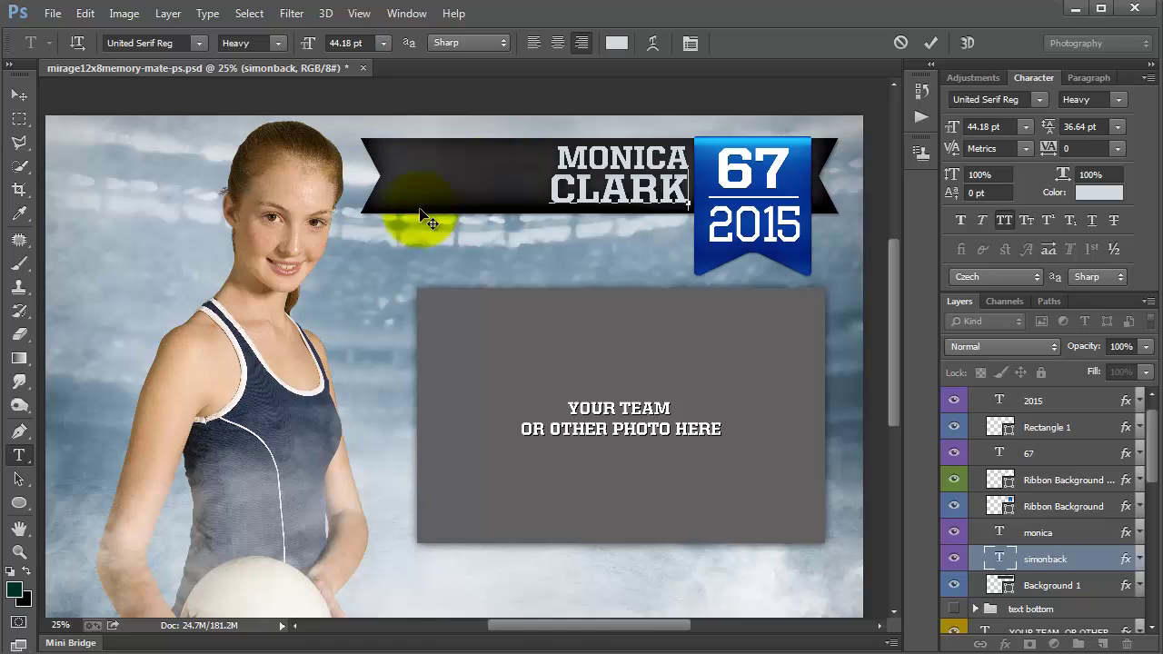
{"action": "left_click", "coordinate": [19, 95]}
{"action": "left_click", "coordinate": [446, 176]}
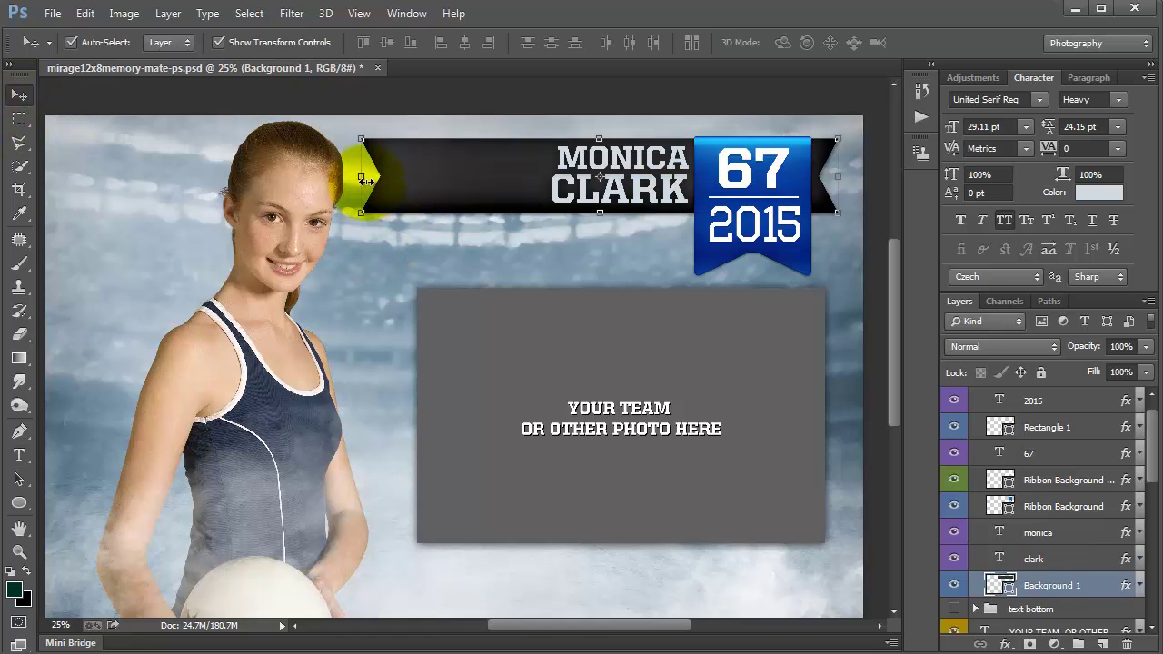
{"action": "left_click_drag", "start_coordinate": [361, 178], "coordinate": [530, 167]}
{"action": "left_click_drag", "start_coordinate": [525, 215], "coordinate": [455, 283]}
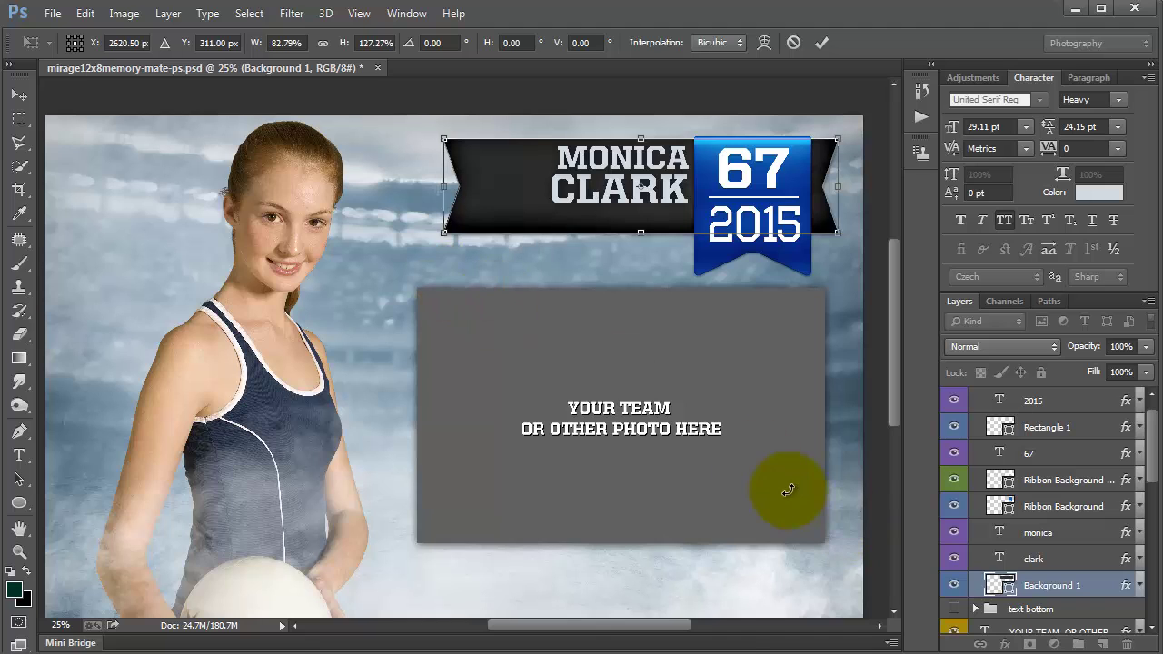
{"action": "double_click", "coordinate": [652, 213]}
{"action": "left_click", "coordinate": [740, 163]}
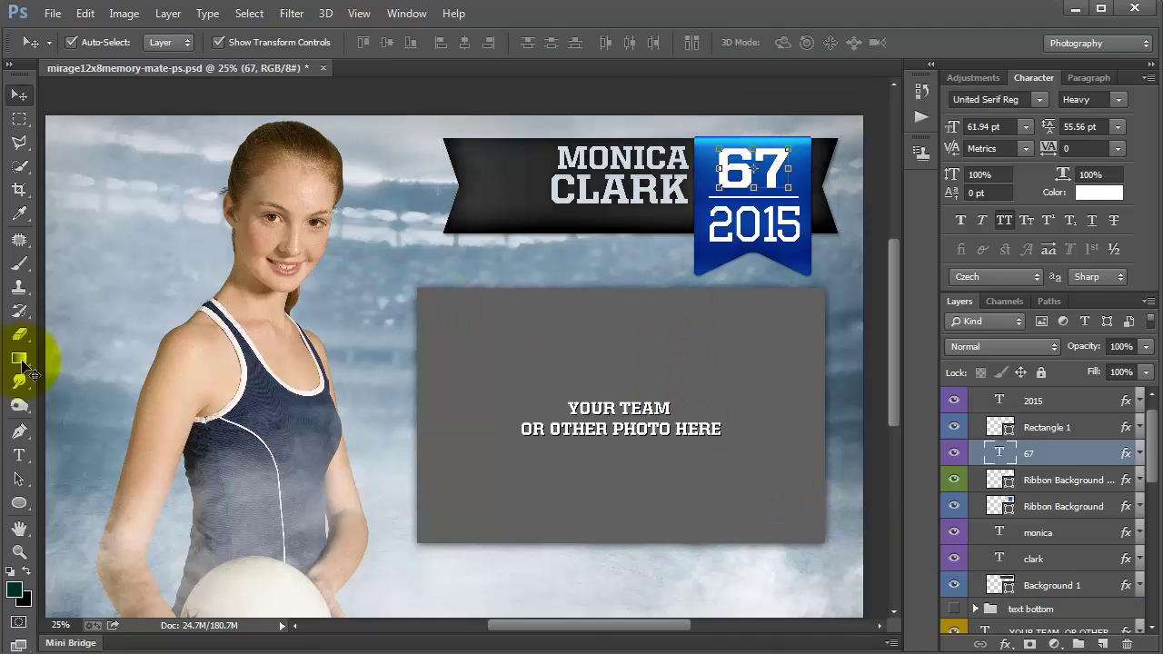
Replace the jersey number 67 with 83.
{"action": "left_click", "coordinate": [13, 459]}
{"action": "double_click", "coordinate": [799, 165]}
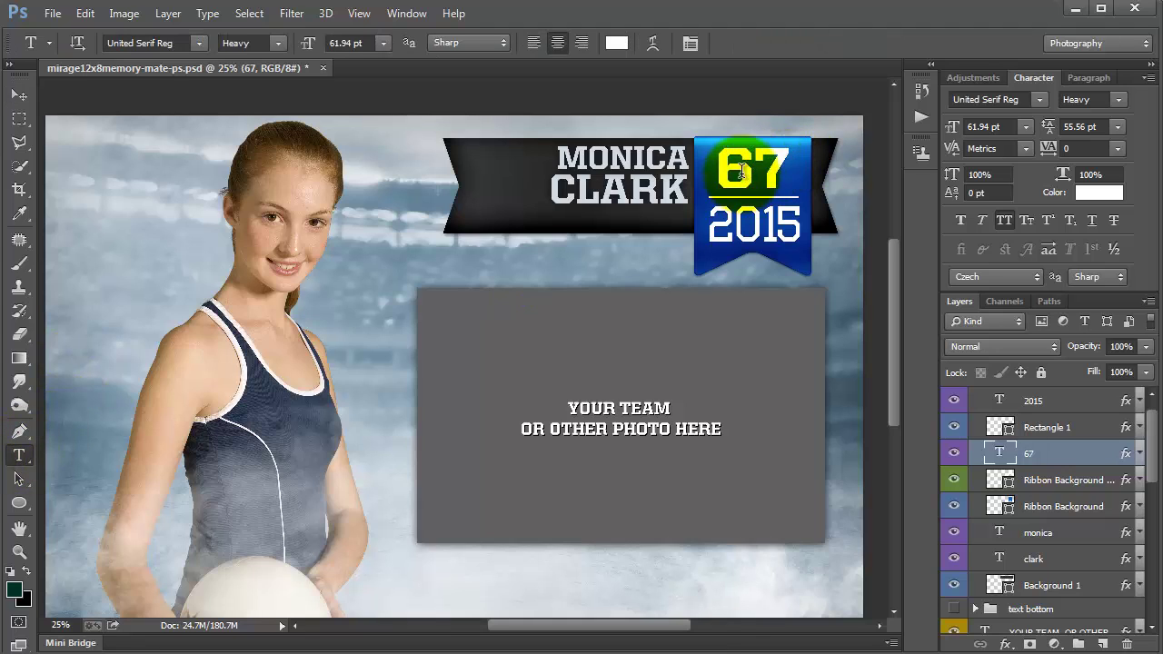
{"action": "type", "text": "83"}
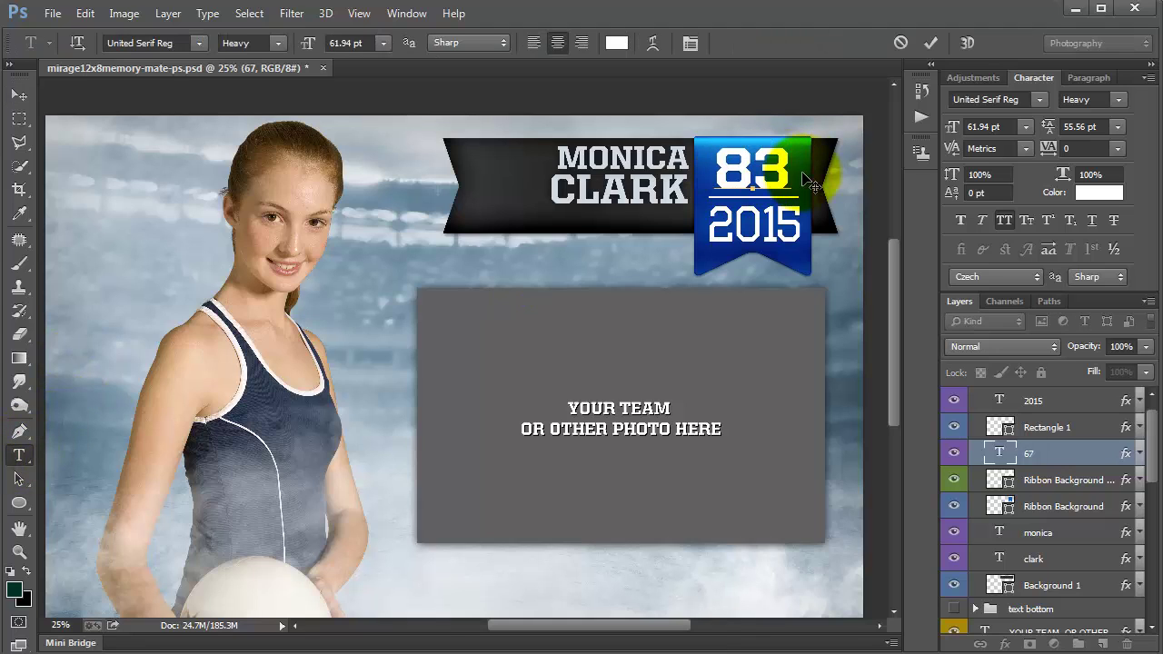
{"action": "left_click", "coordinate": [18, 95]}
Scale the CLARK lettering up about 132% to 64.46 pt.
{"action": "left_click", "coordinate": [18, 455]}
{"action": "left_click", "coordinate": [599, 200]}
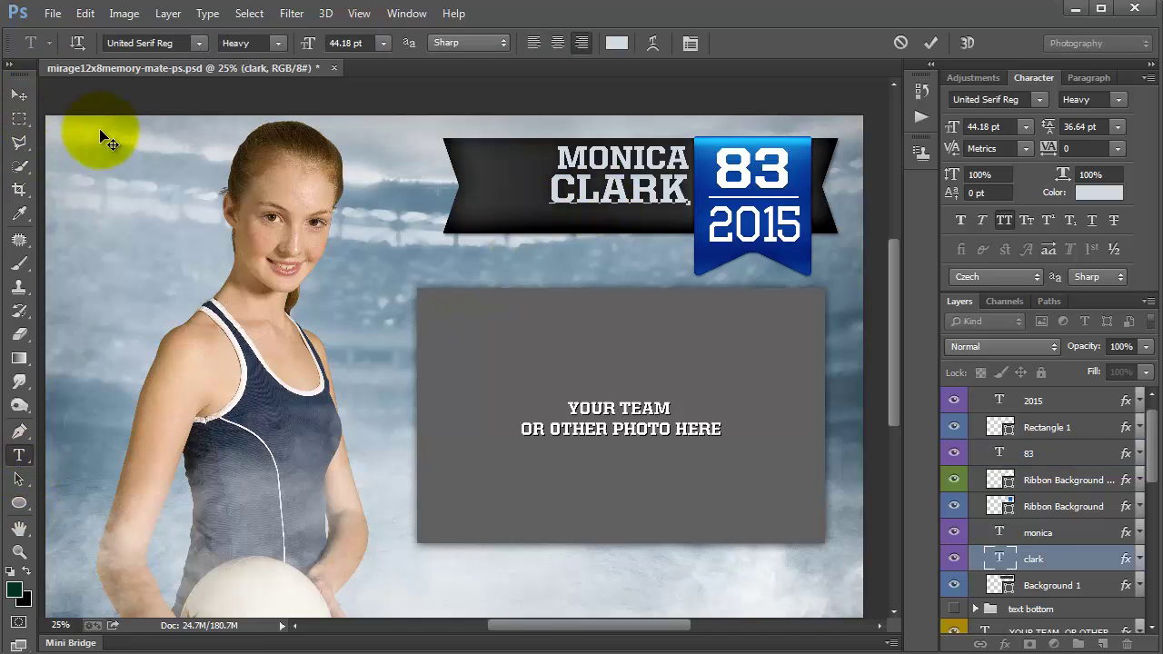
{"action": "left_click", "coordinate": [18, 95]}
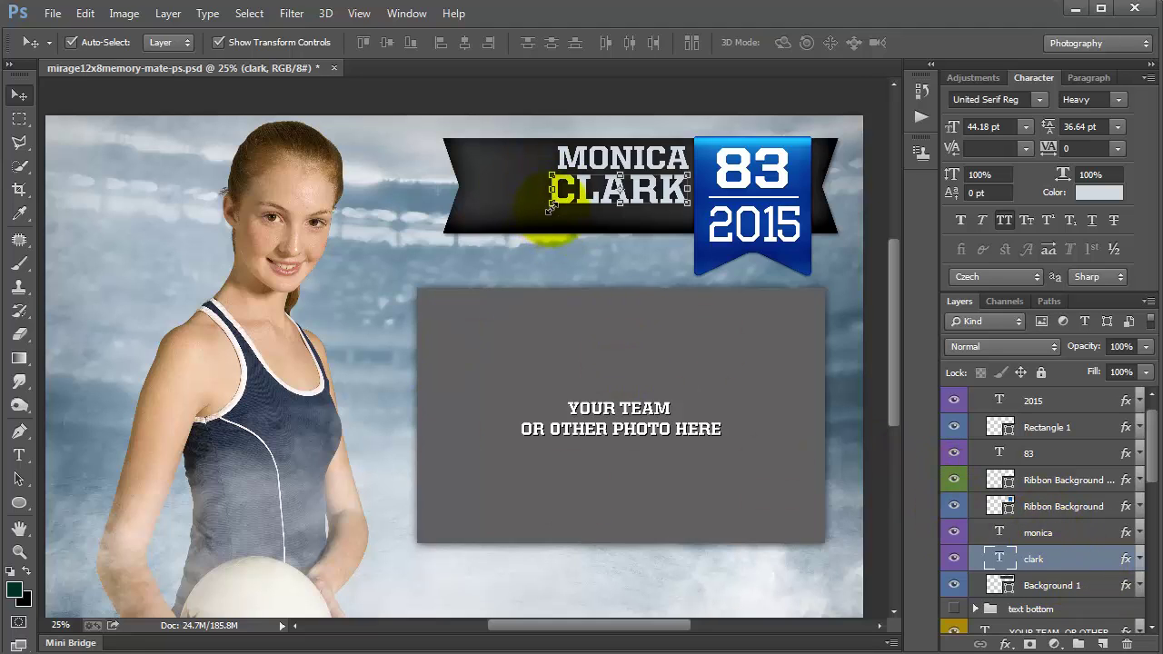
{"action": "left_click_drag", "start_coordinate": [551, 205], "coordinate": [491, 240]}
{"action": "key", "text": "Return"}
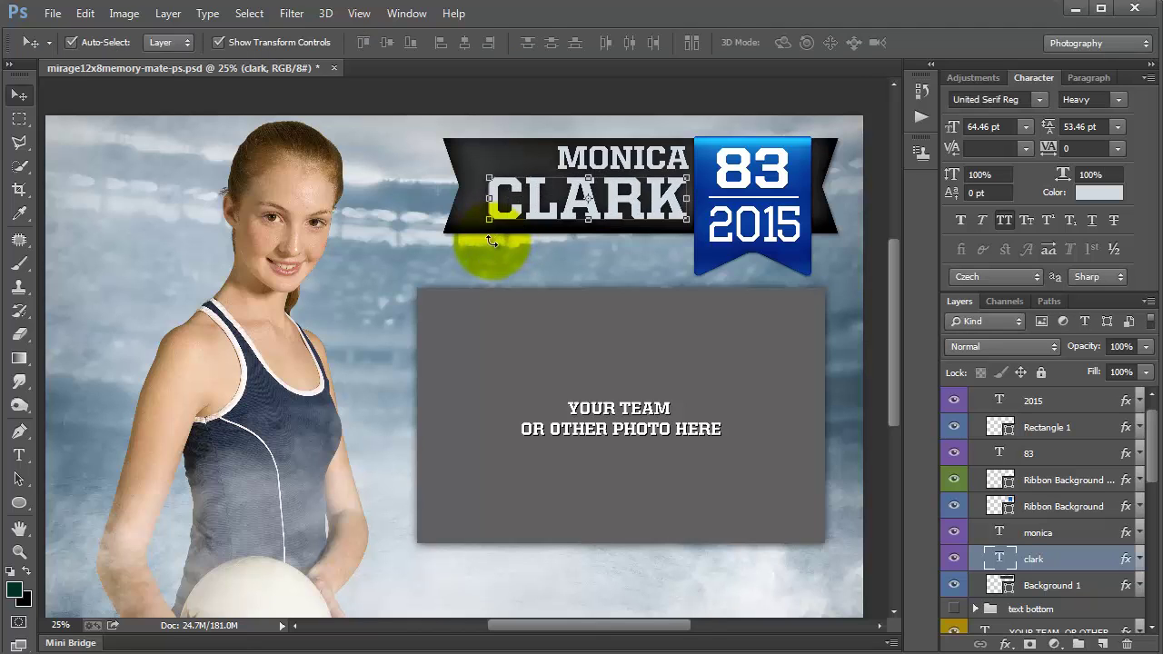
{"action": "left_click", "coordinate": [805, 143]}
{"action": "left_click", "coordinate": [1036, 514]}
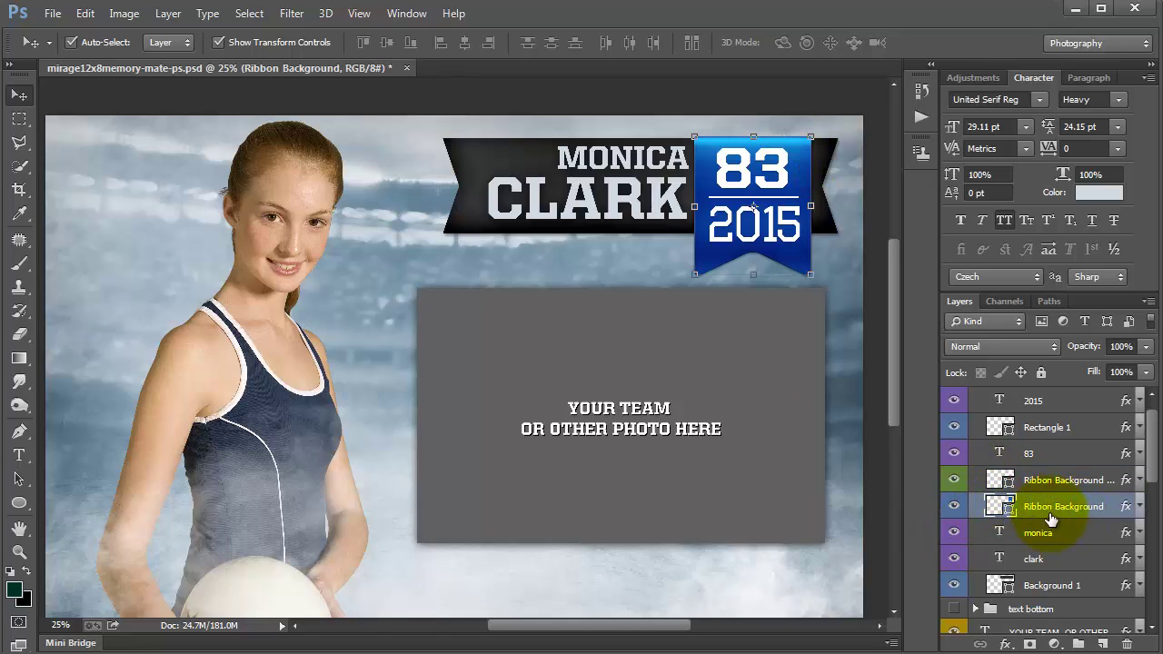
Fill the number banner with dark grey #333333.
{"action": "double_click", "coordinate": [991, 507]}
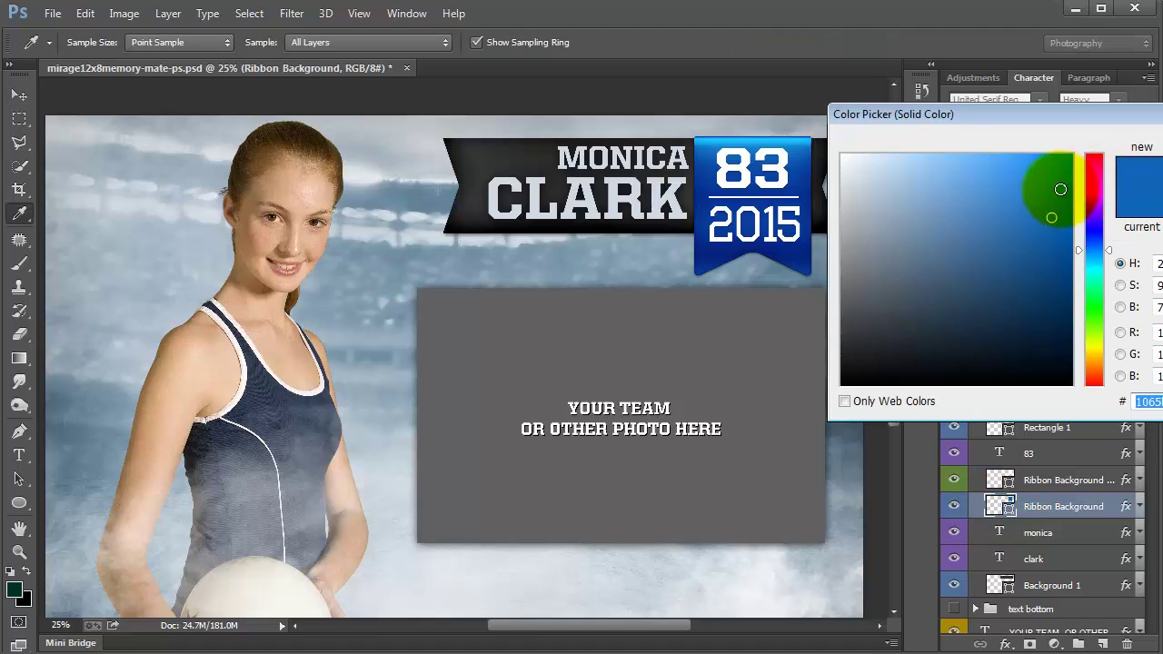
{"action": "left_click_drag", "start_coordinate": [976, 255], "coordinate": [831, 346]}
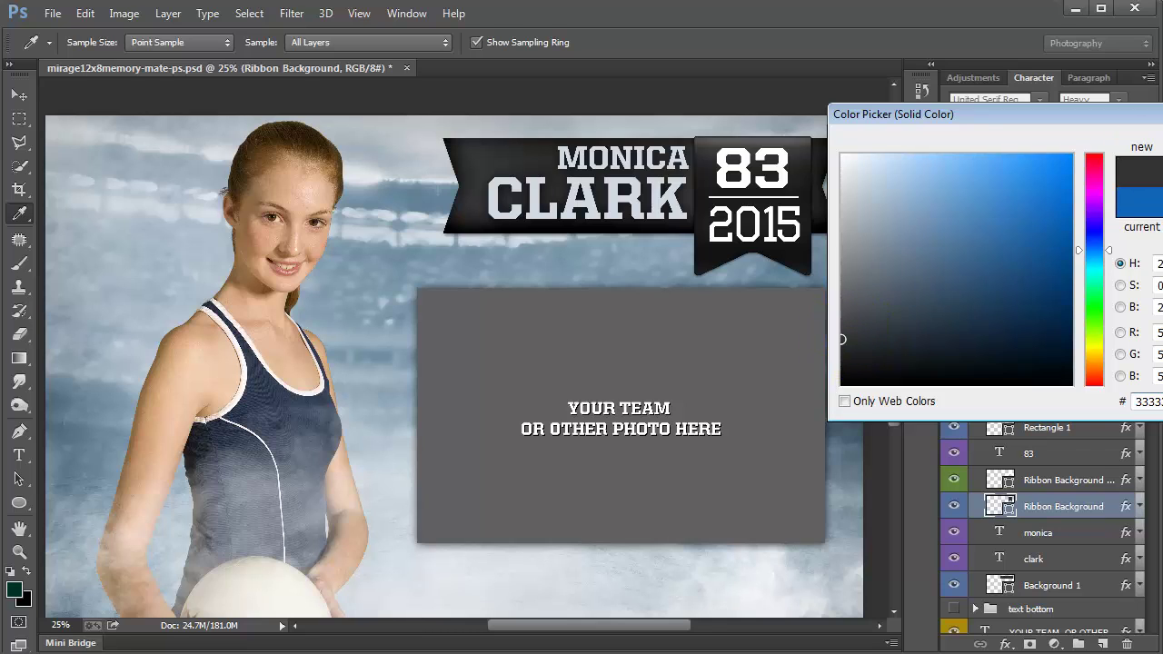
{"action": "key", "text": "Return"}
{"action": "key", "text": "v"}
Recolour the name ribbon a medium blue sampled from the player's shirt.
{"action": "left_click", "coordinate": [511, 135]}
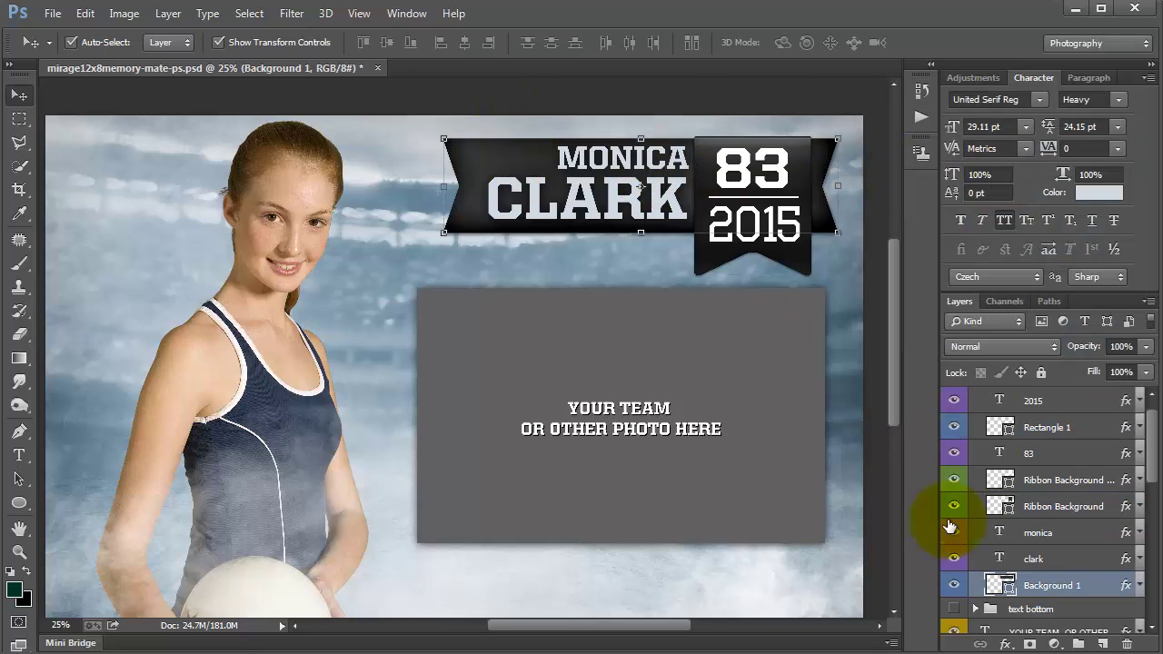
{"action": "double_click", "coordinate": [999, 584]}
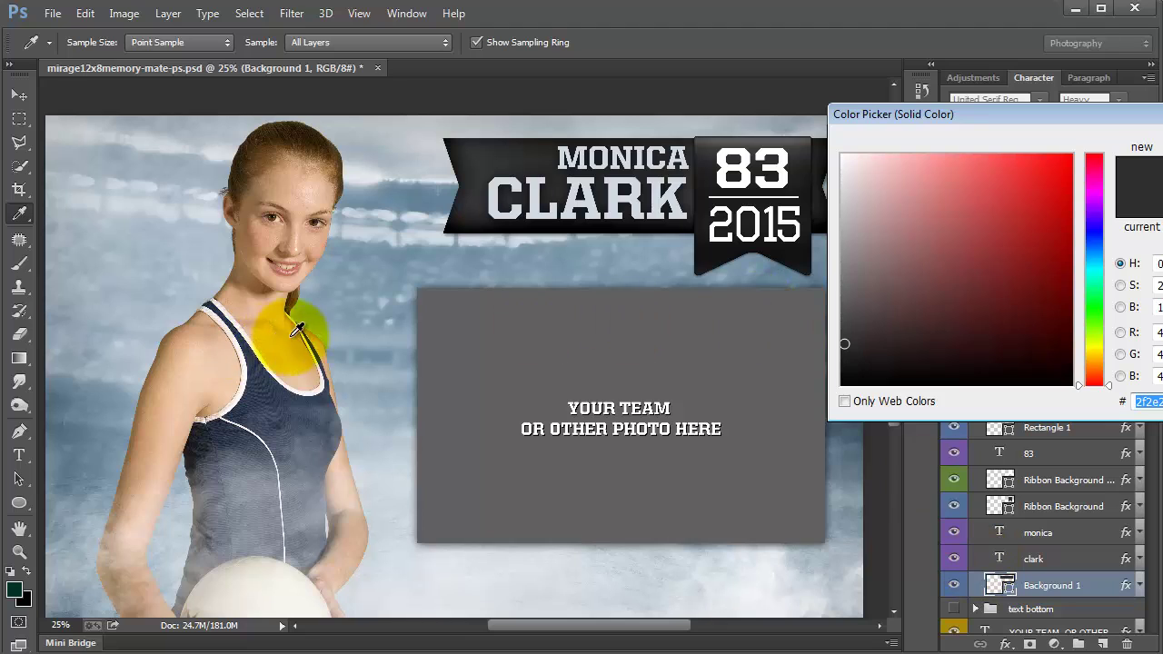
{"action": "left_click", "coordinate": [263, 372]}
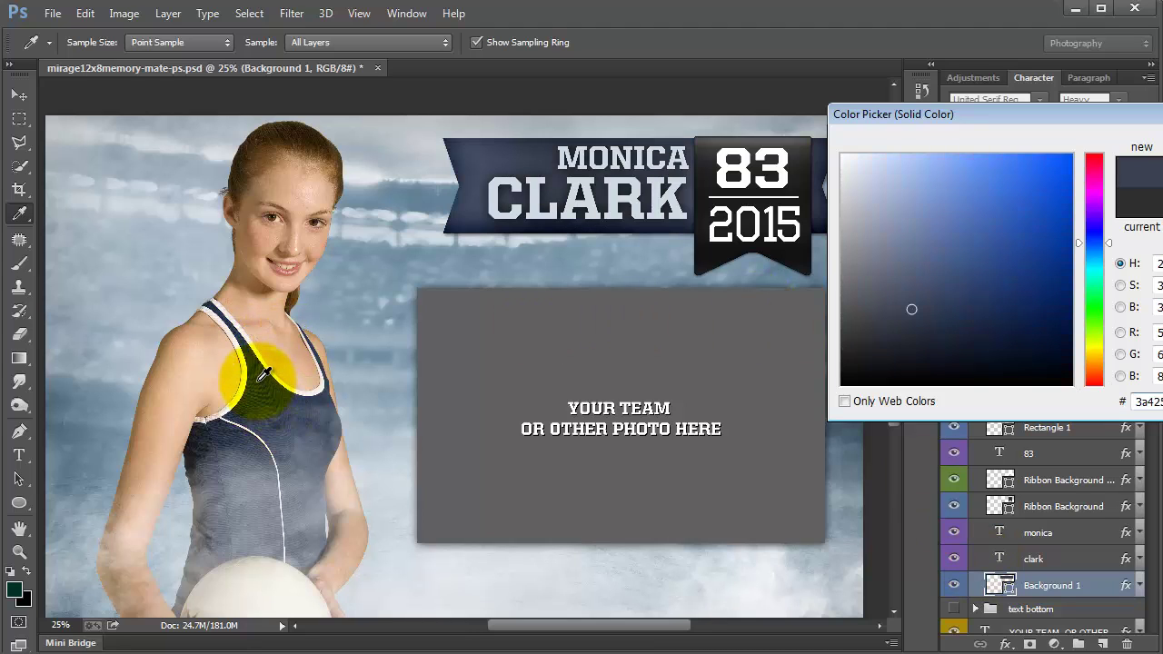
{"action": "left_click", "coordinate": [964, 240]}
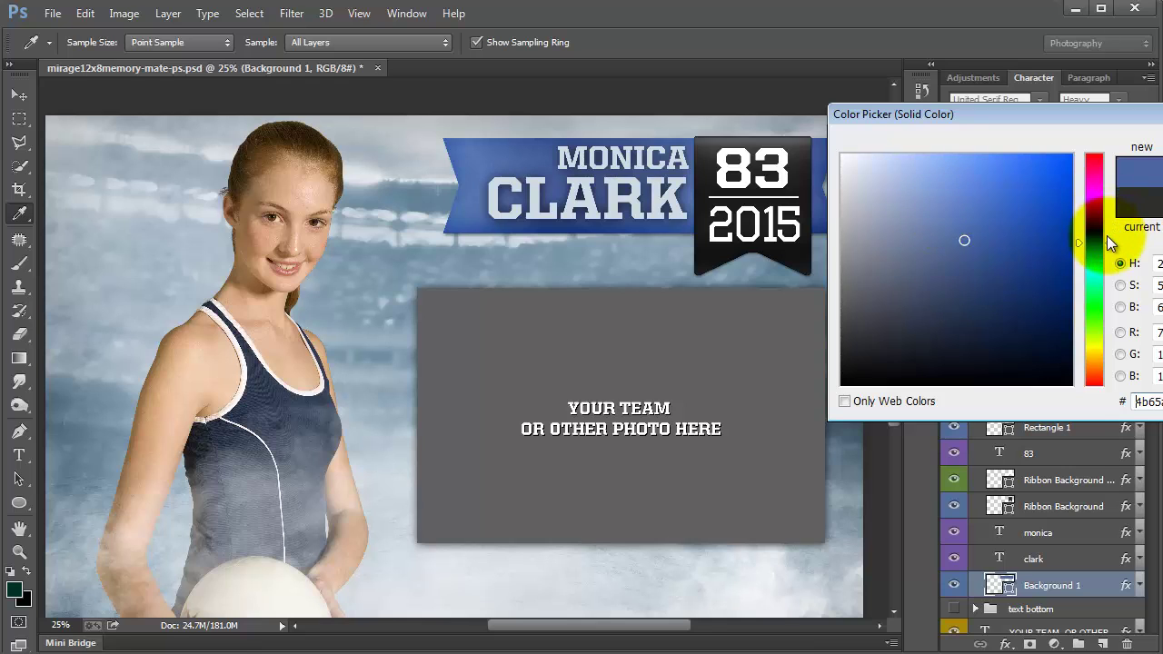
{"action": "left_click", "coordinate": [1106, 268]}
{"action": "left_click_drag", "start_coordinate": [1106, 269], "coordinate": [1107, 271]}
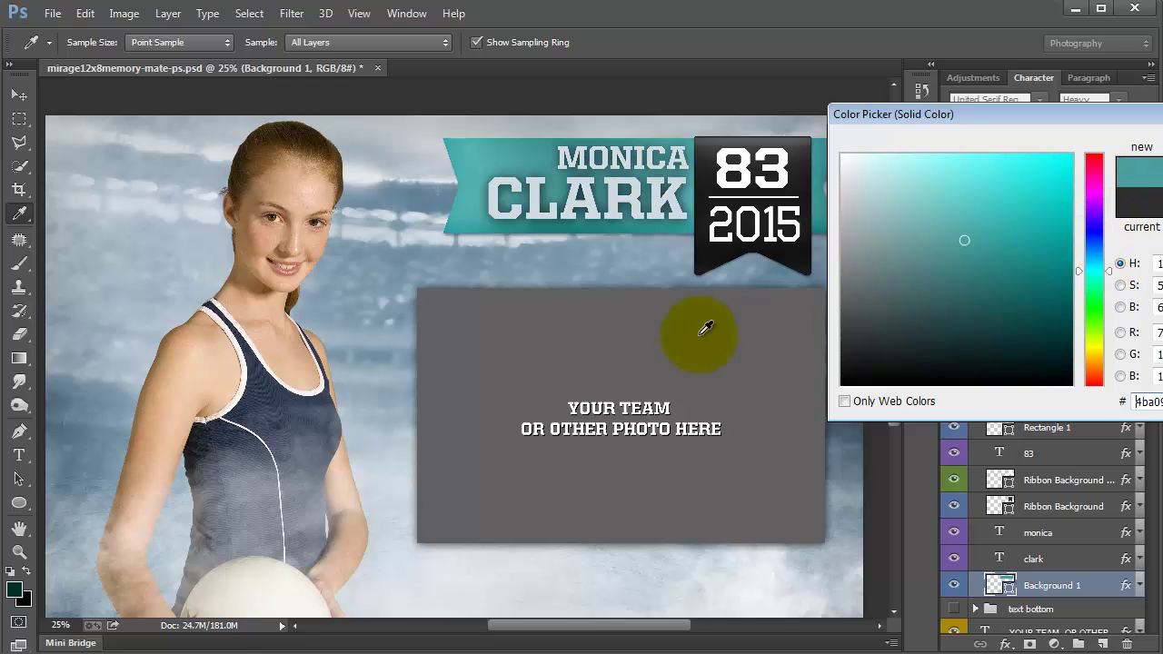
{"action": "left_click", "coordinate": [243, 368]}
{"action": "left_click_drag", "start_coordinate": [999, 228], "coordinate": [963, 237]}
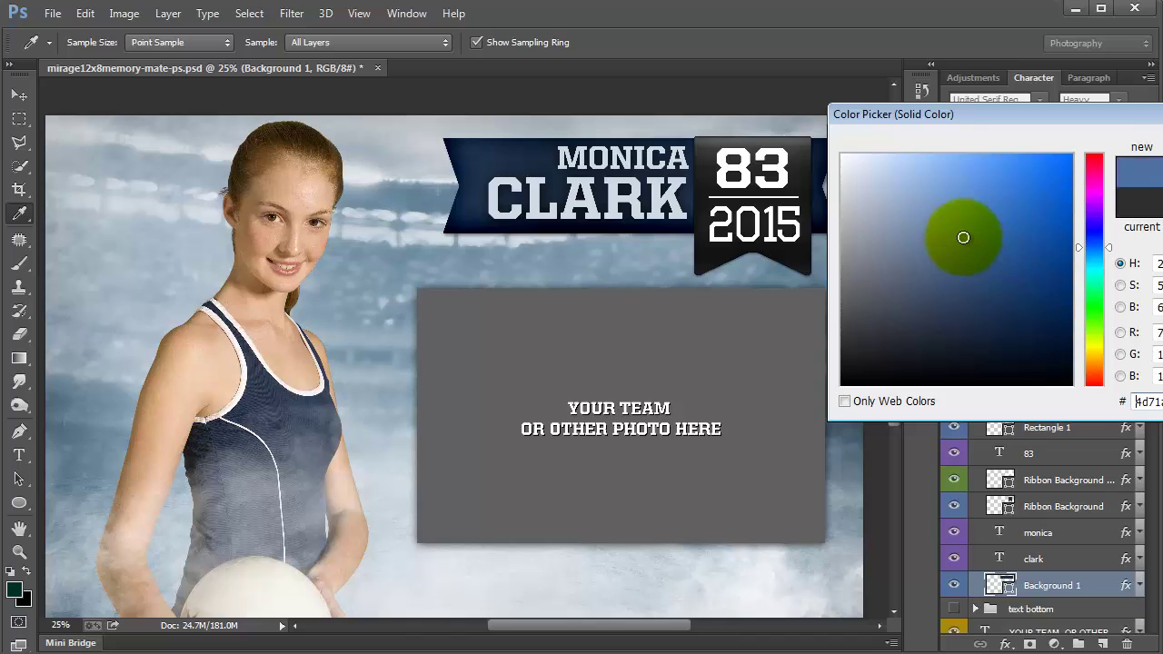
{"action": "key", "text": "Return"}
{"action": "key", "text": "v"}
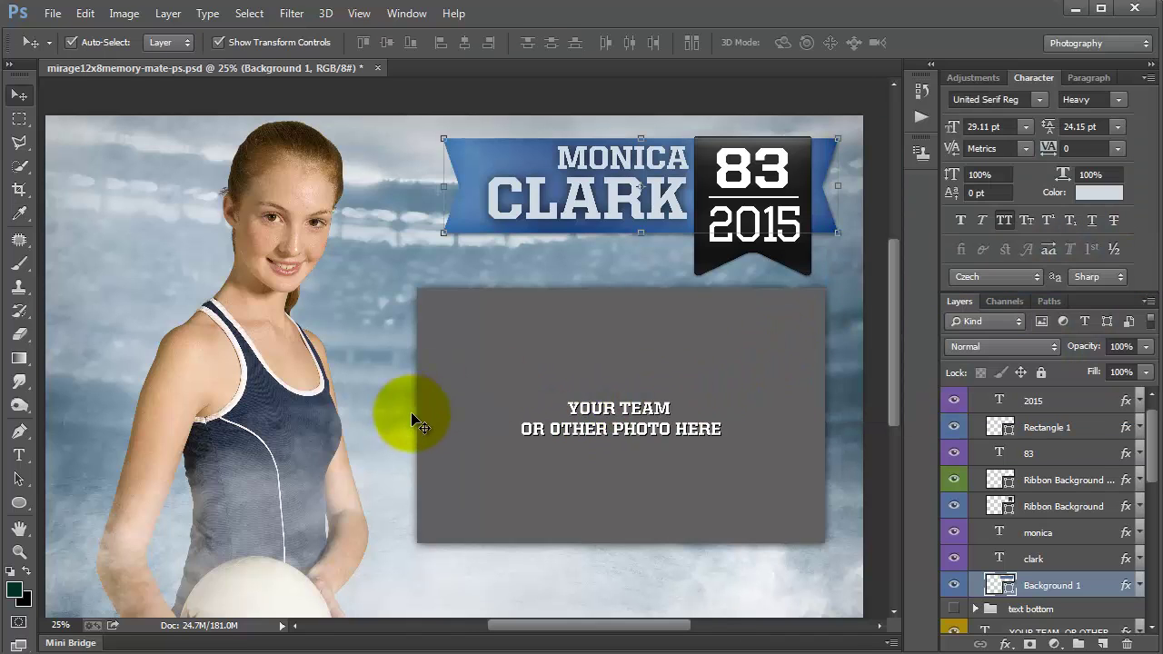
{"action": "left_click", "coordinate": [750, 173]}
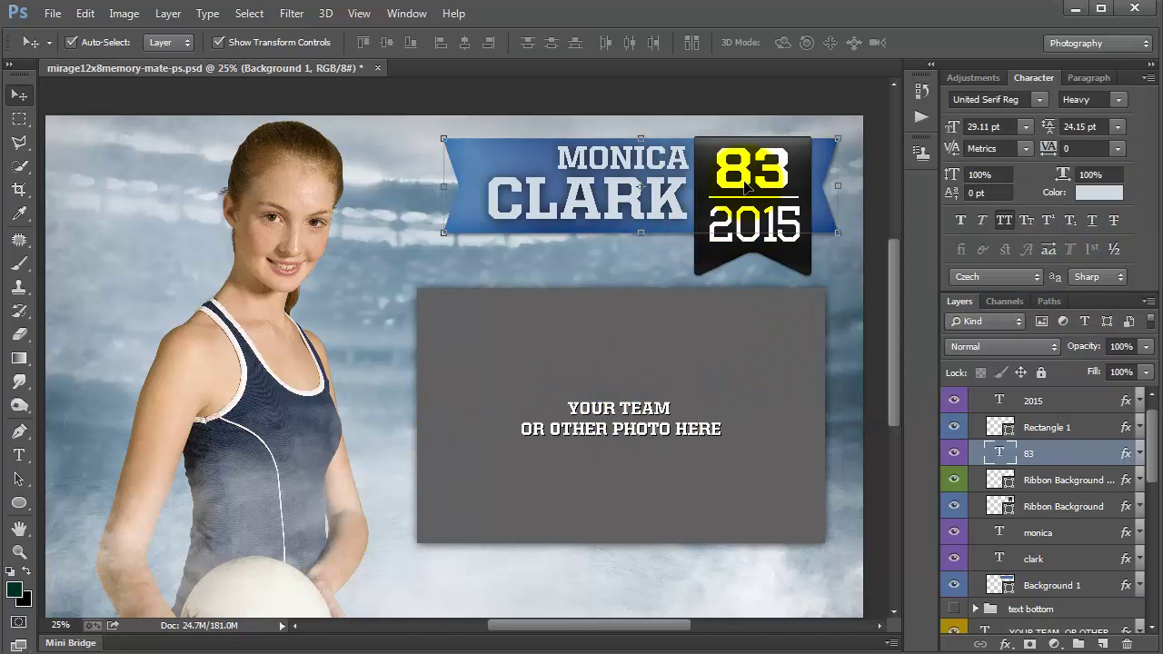
{"action": "left_click", "coordinate": [753, 223]}
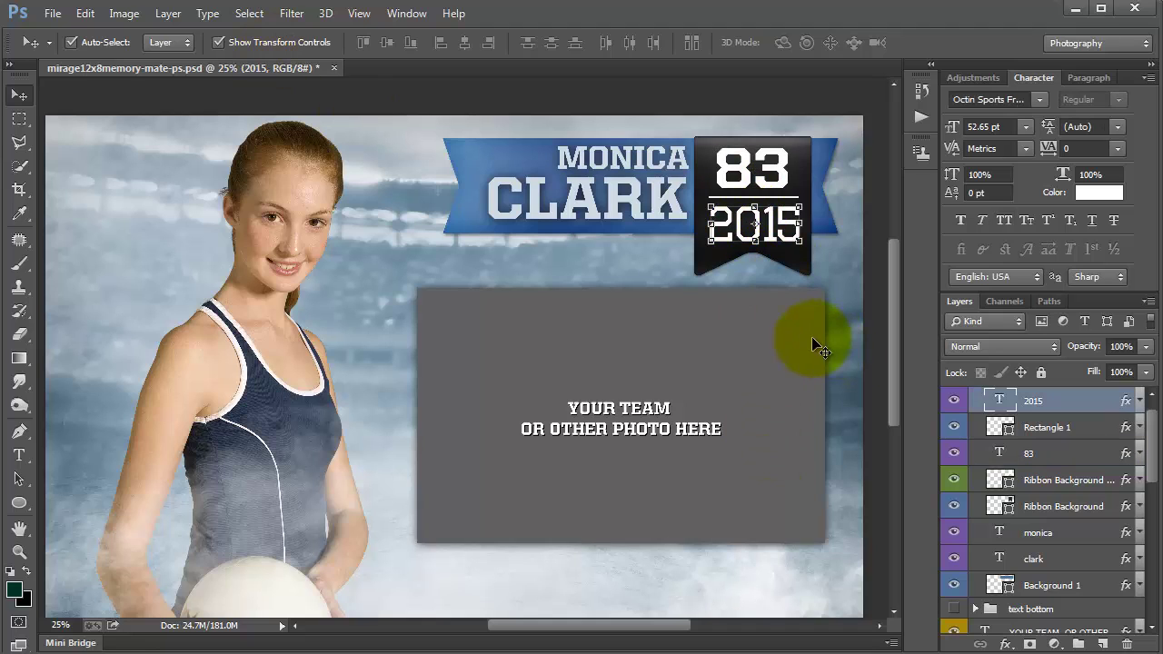
{"action": "left_click", "coordinate": [713, 285]}
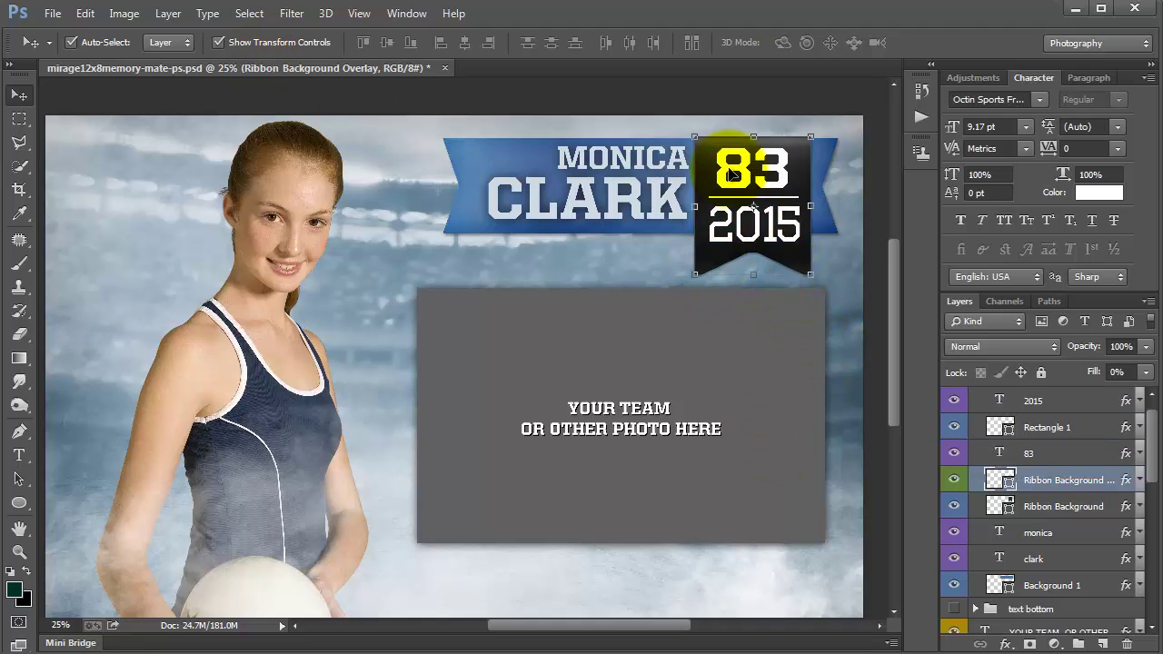
{"action": "left_click", "coordinate": [799, 527]}
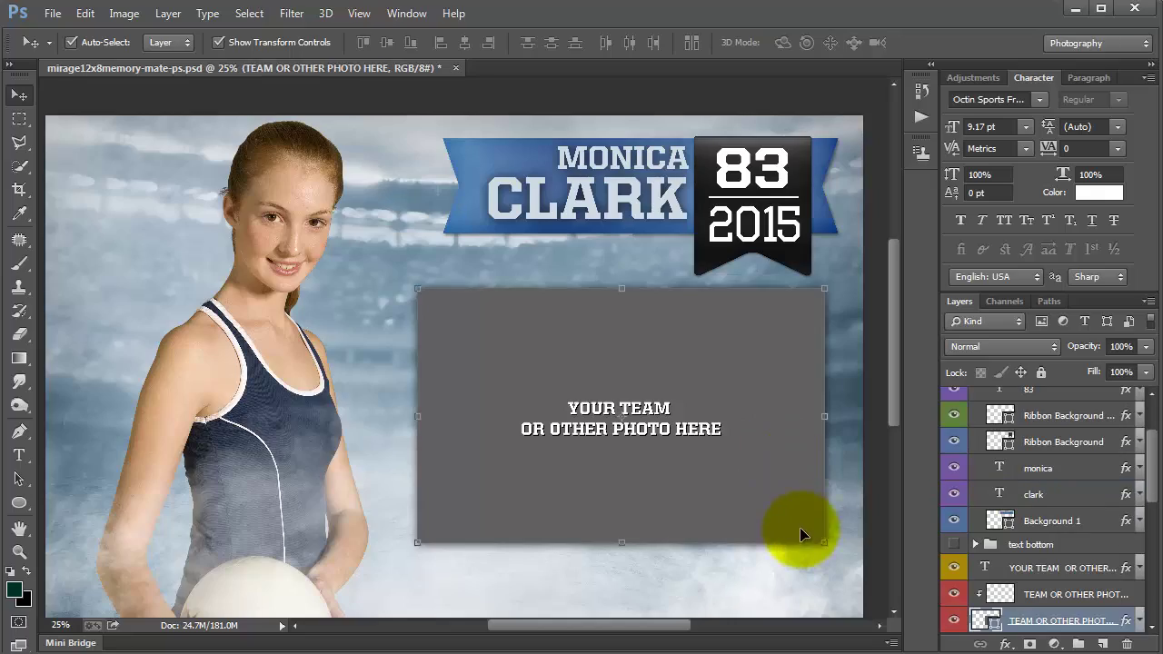